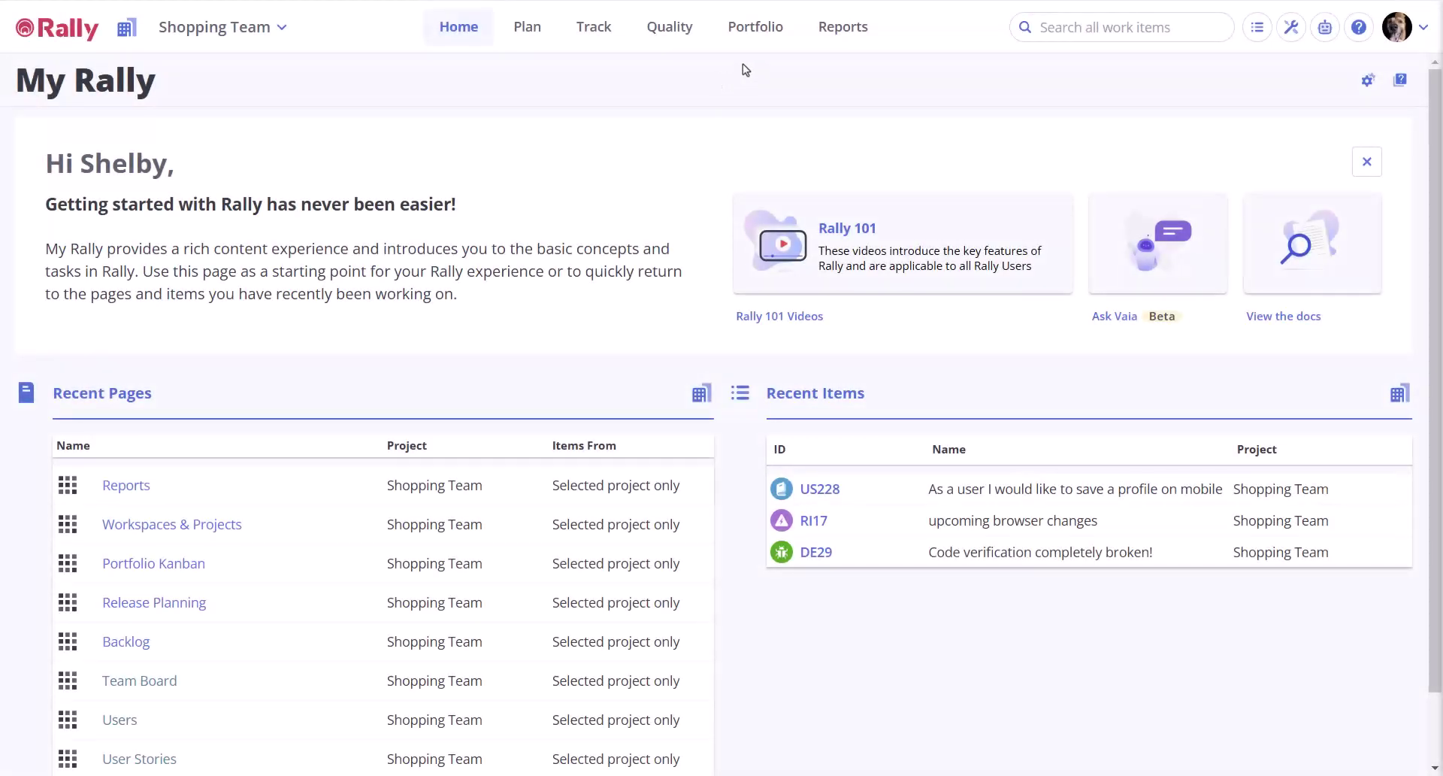
Create a new custom view named 'My New Release Custom View' from Reports > Custom Views
left_click(831, 30)
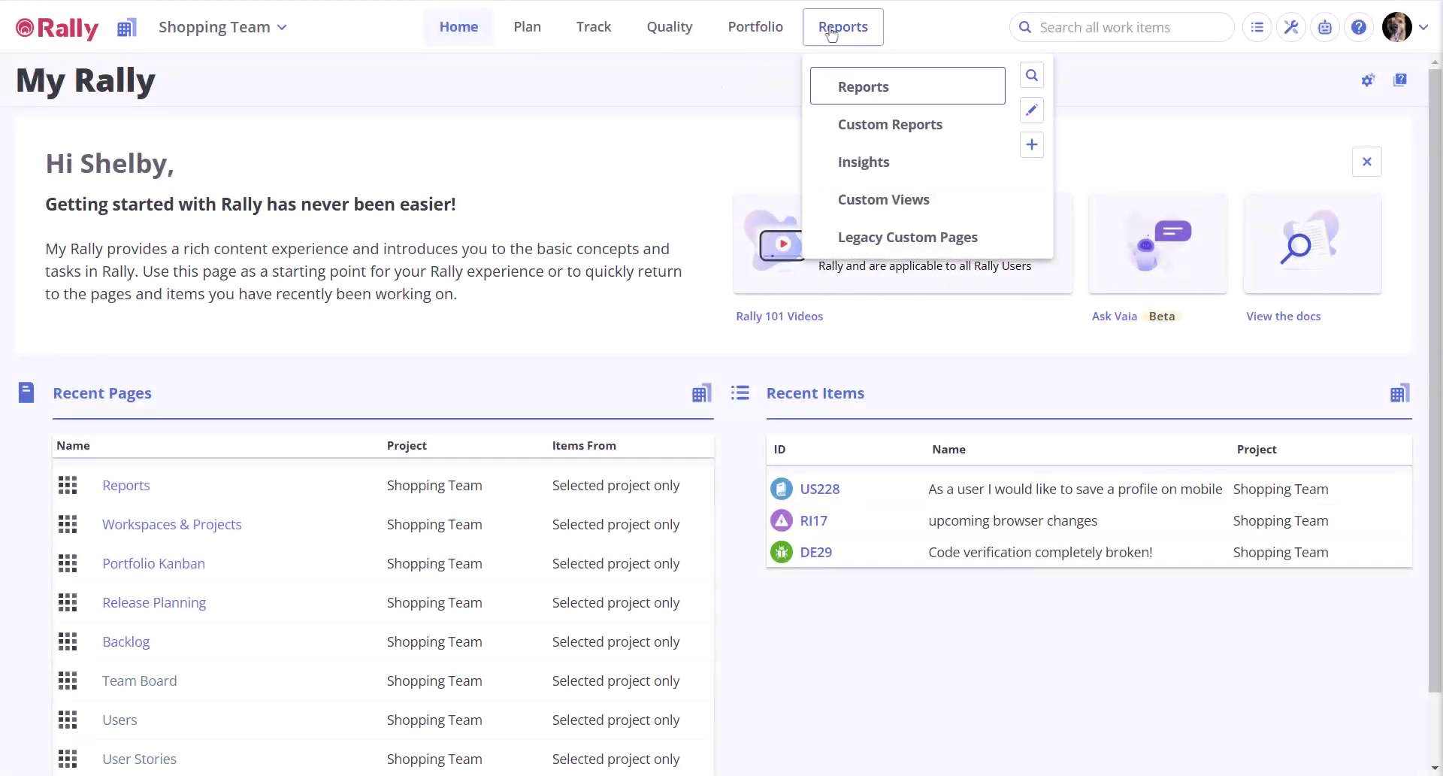
left_click(875, 200)
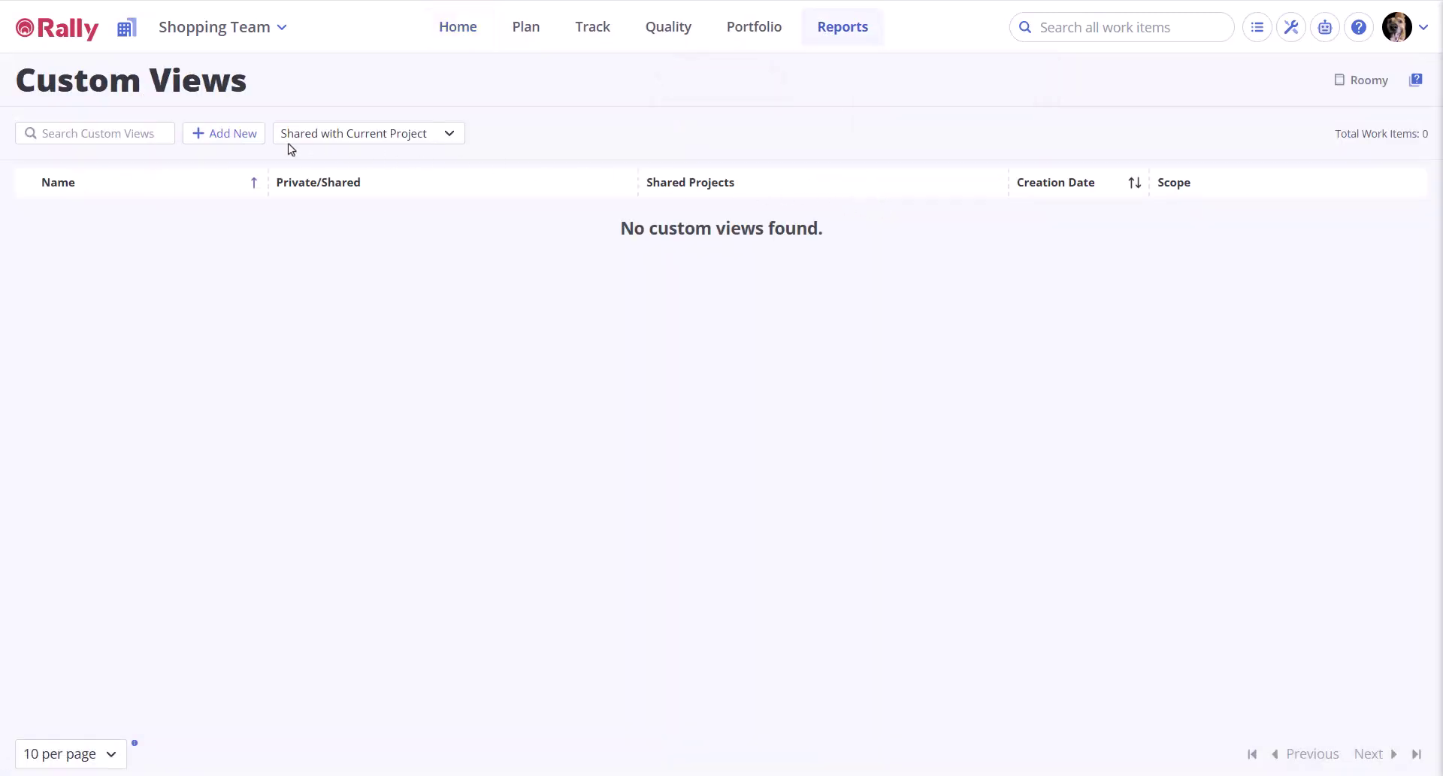
left_click(235, 141)
type("My New Release Custom View")
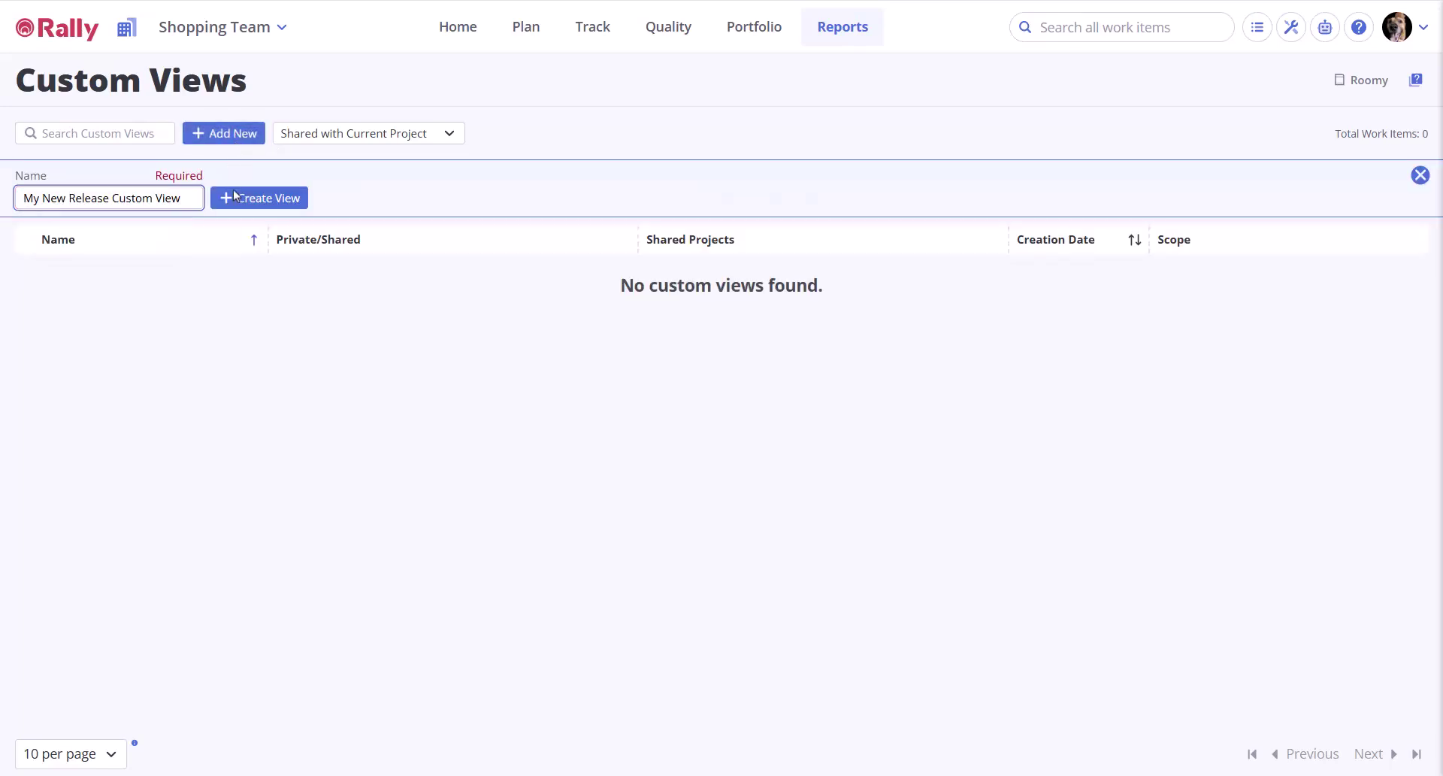
left_click(235, 205)
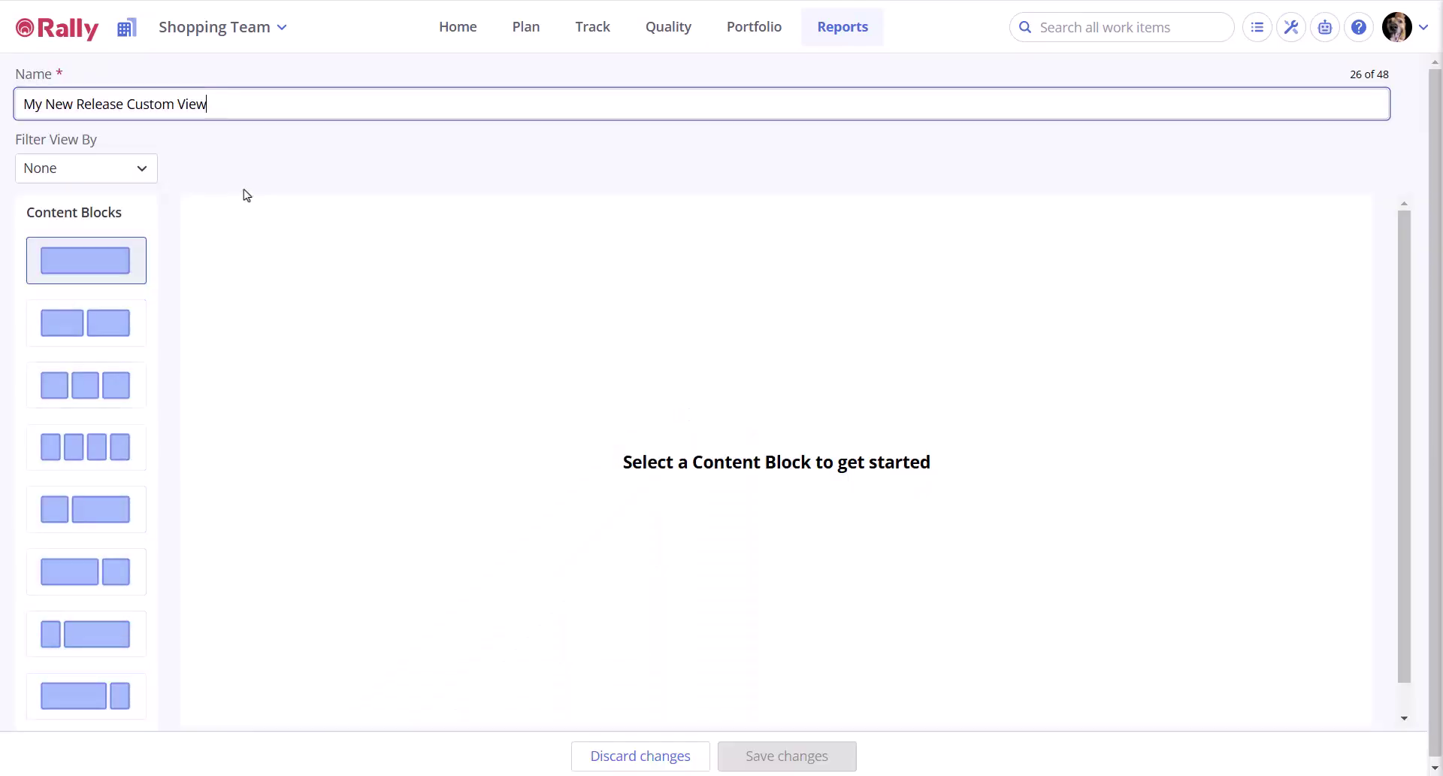
Filter the view by Release, keeping Online Release 1 selected
left_click(131, 180)
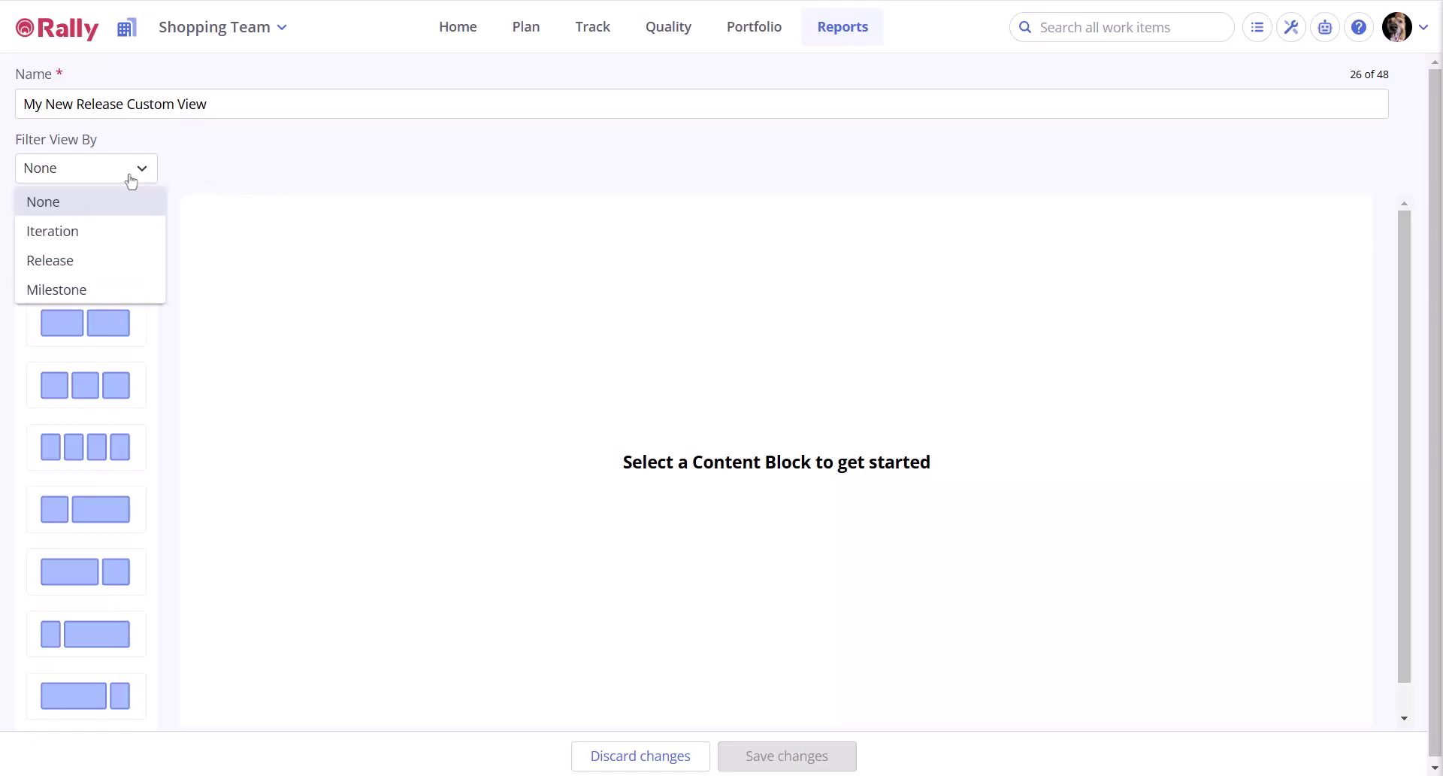
left_click(110, 261)
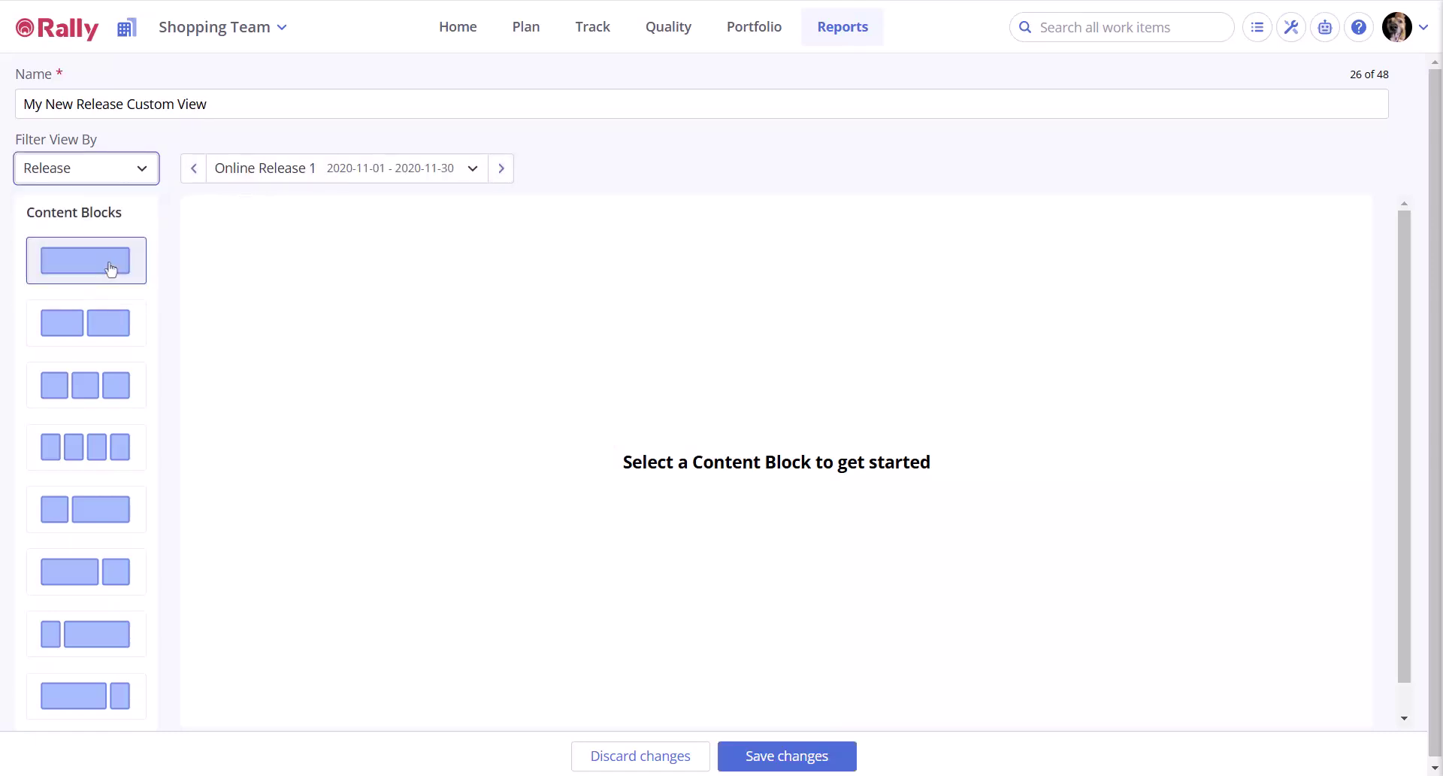
left_click(474, 170)
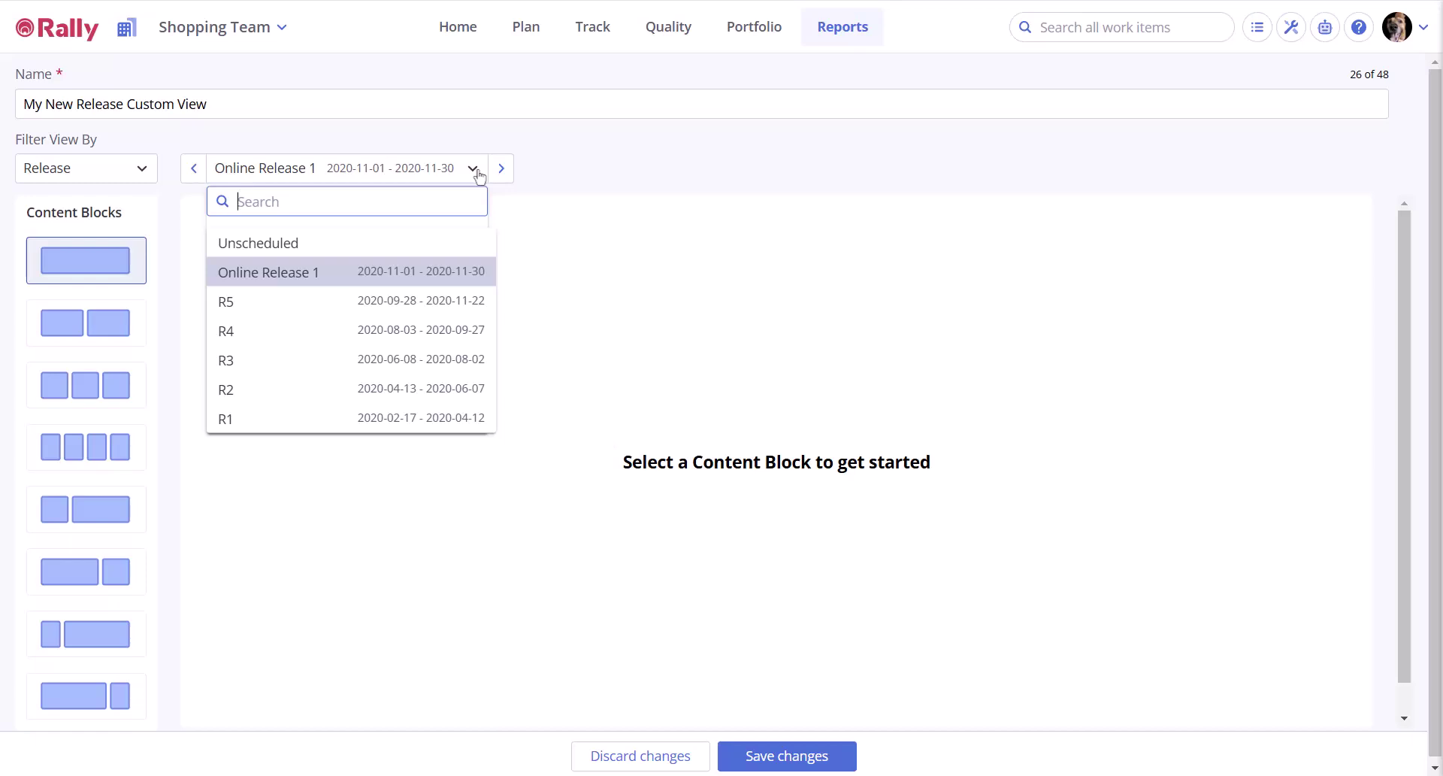
left_click(474, 170)
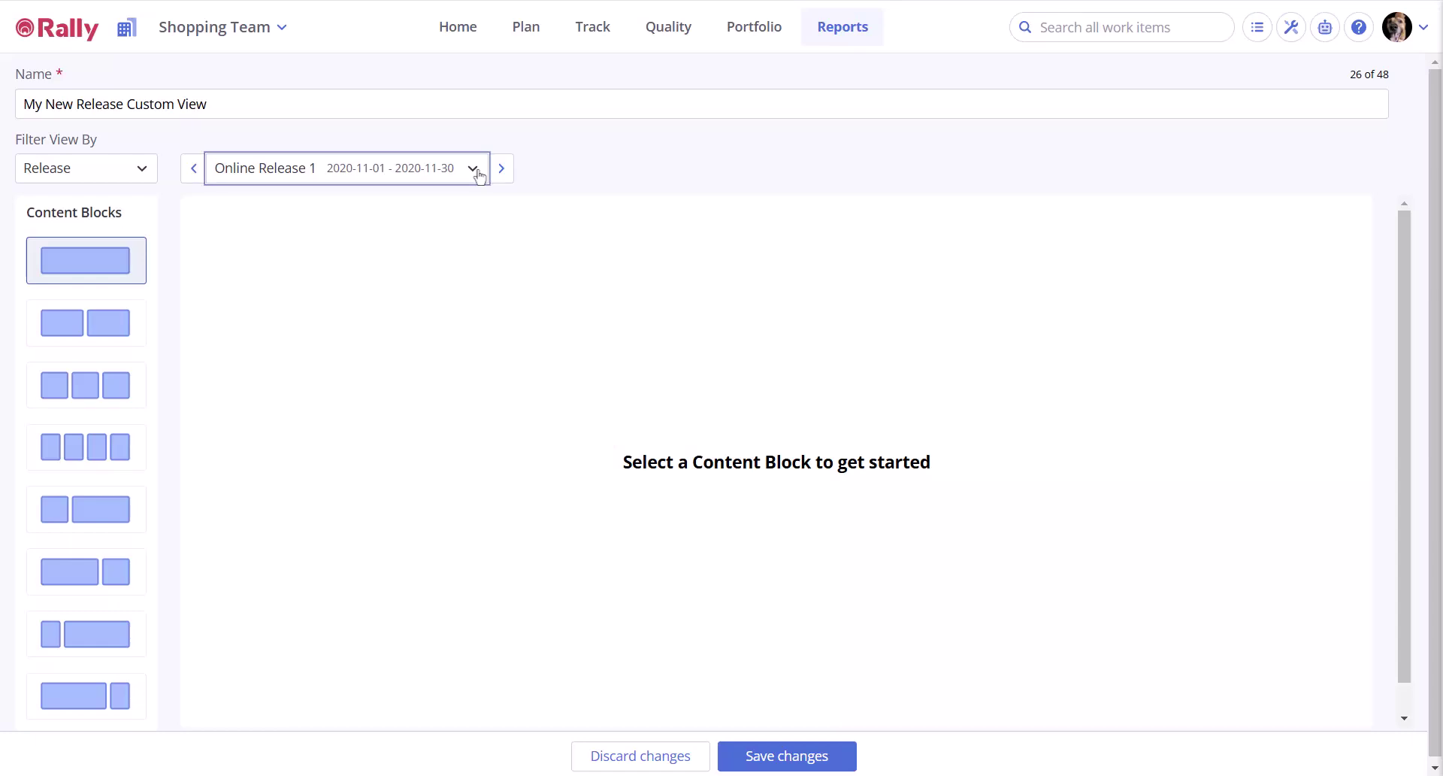
Add a two-column block titled 'Release Metrics' described as metrics measuring how we are progressing
left_click(97, 321)
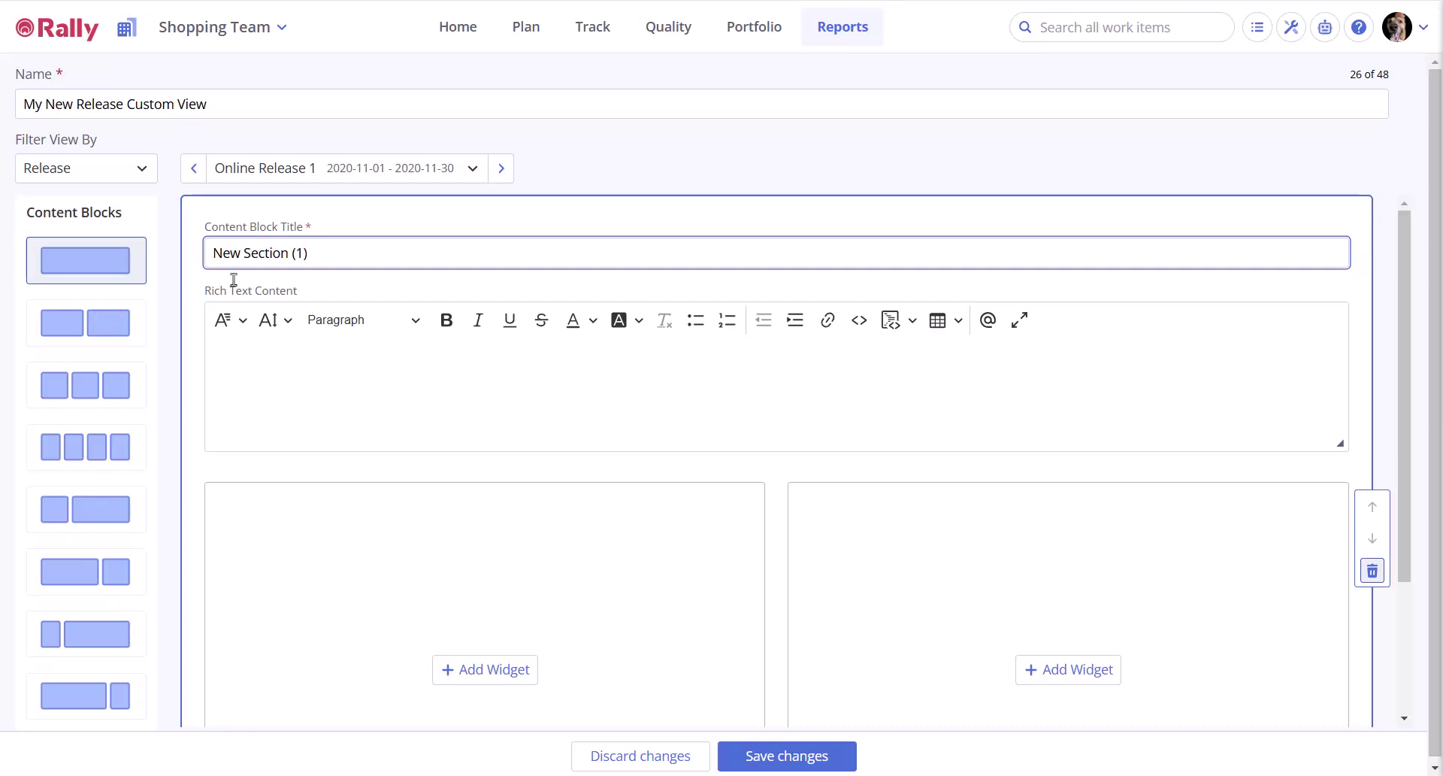
left_click_drag(329, 256, 194, 271)
type("Rel")
type("ease Metrics")
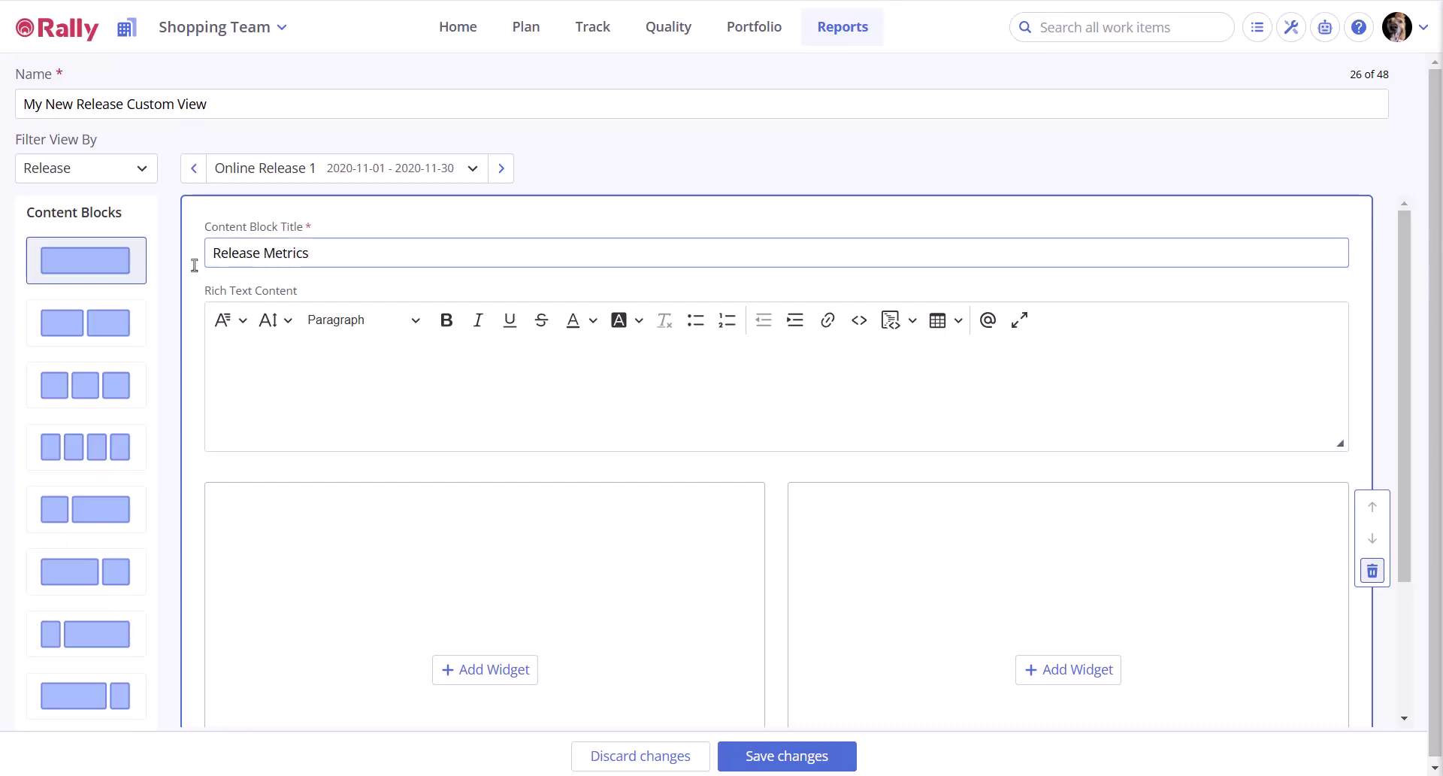
left_click(233, 352)
type("These are release metrics we use to measure how we are progressing.")
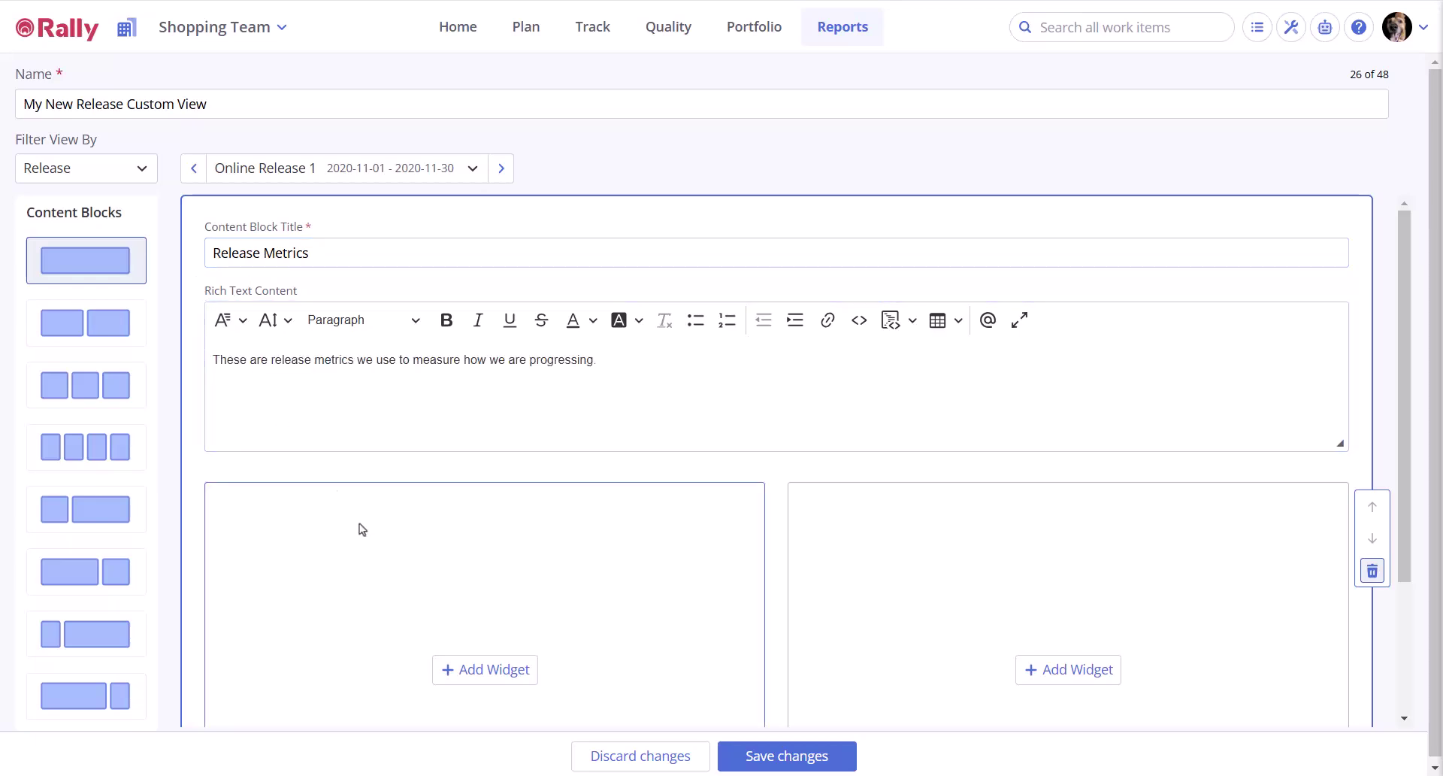
Add the Release Burnup widget to the left column of Release Metrics
left_click(469, 671)
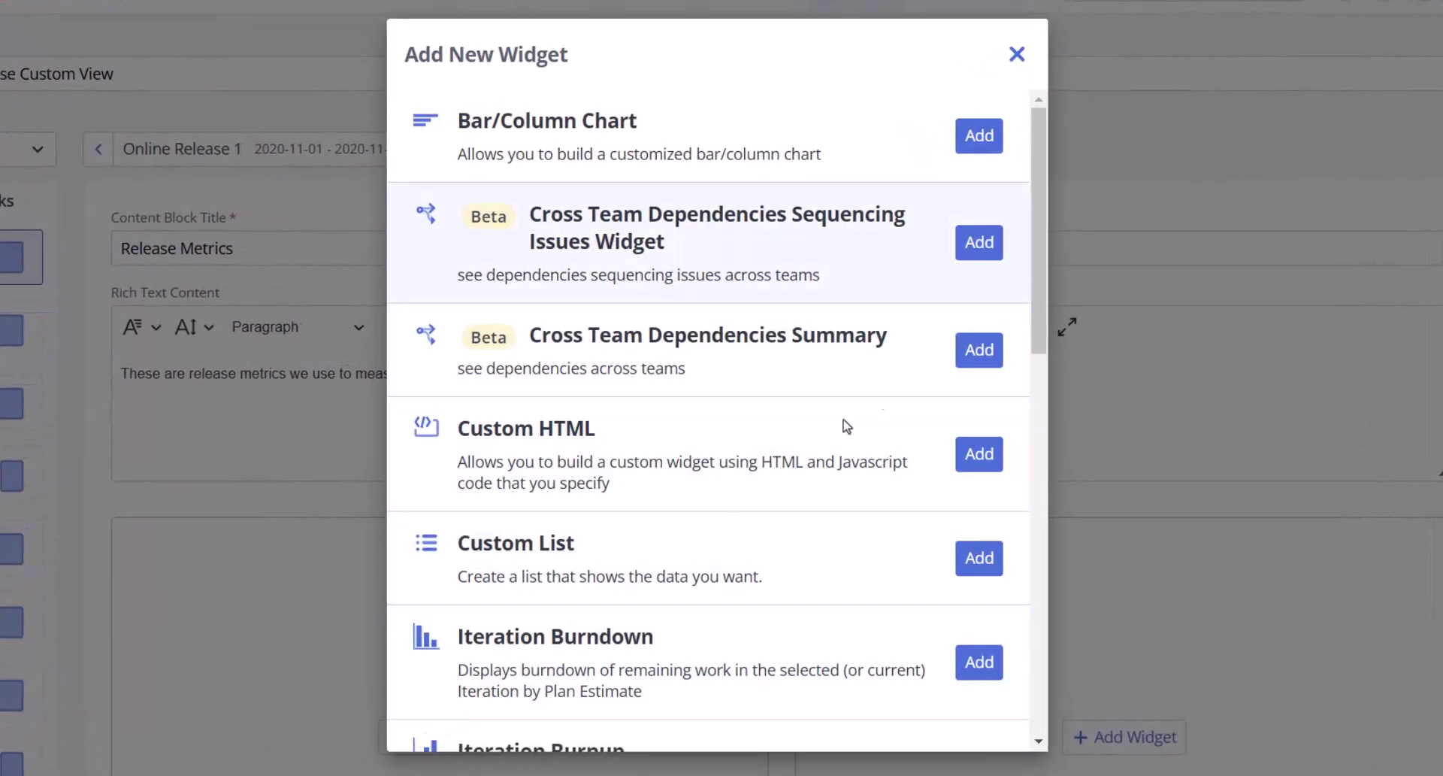
left_click_drag(1038, 286, 1075, 624)
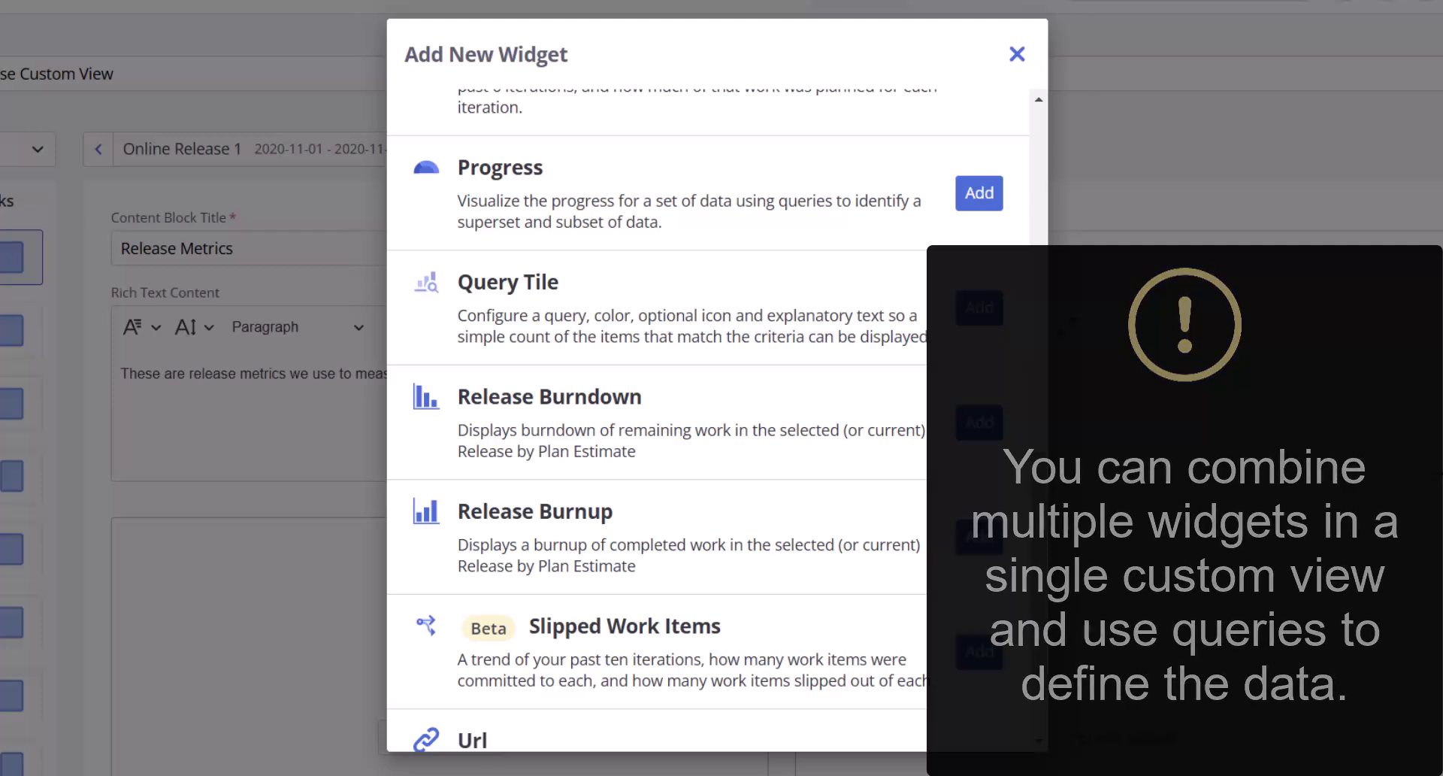
left_click(987, 546)
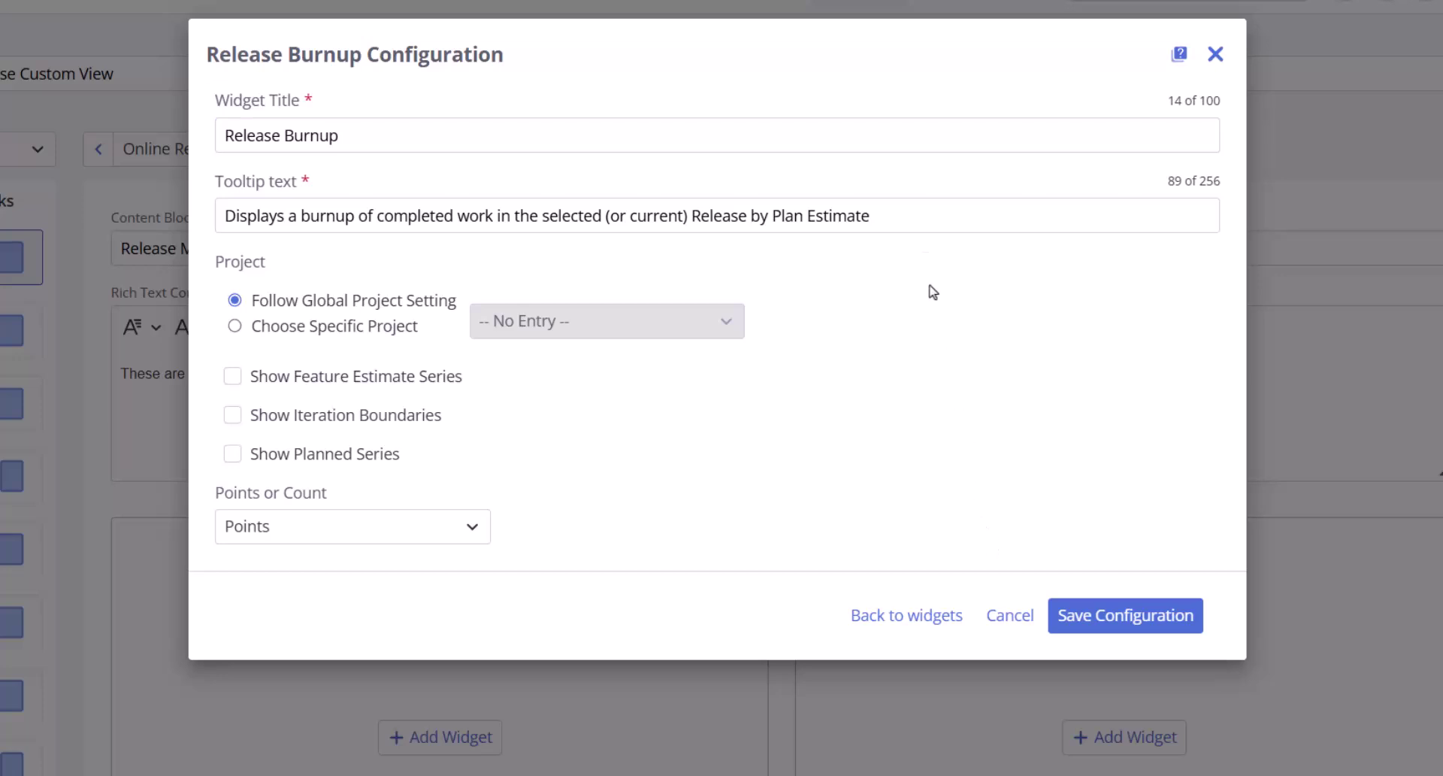
Set the burnup tooltip to 'My custom tooltip for this chart', show feature estimate, iteration boundary and planned series, and save
left_click_drag(876, 216, 62, 231)
type("My custom tooltip for this chart")
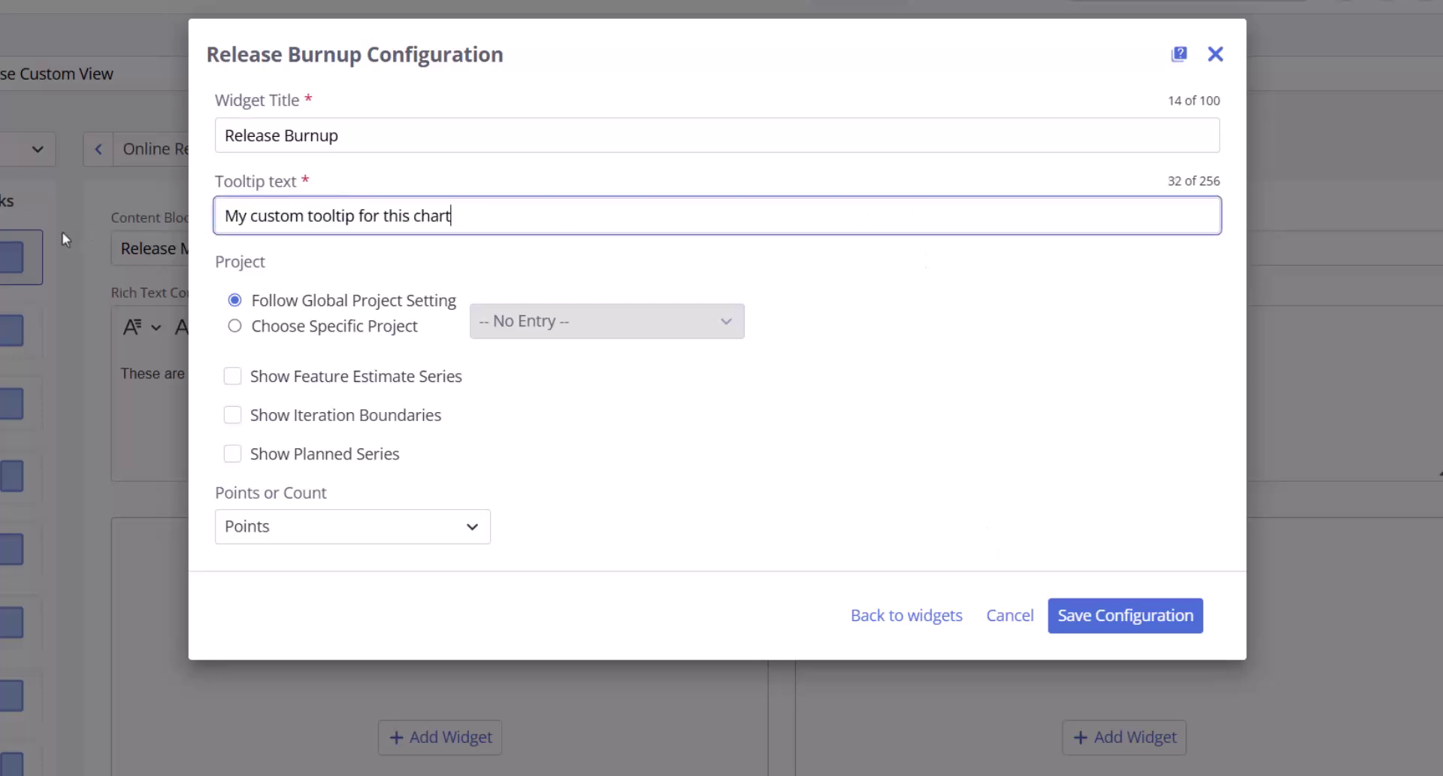
left_click(232, 376)
left_click(233, 418)
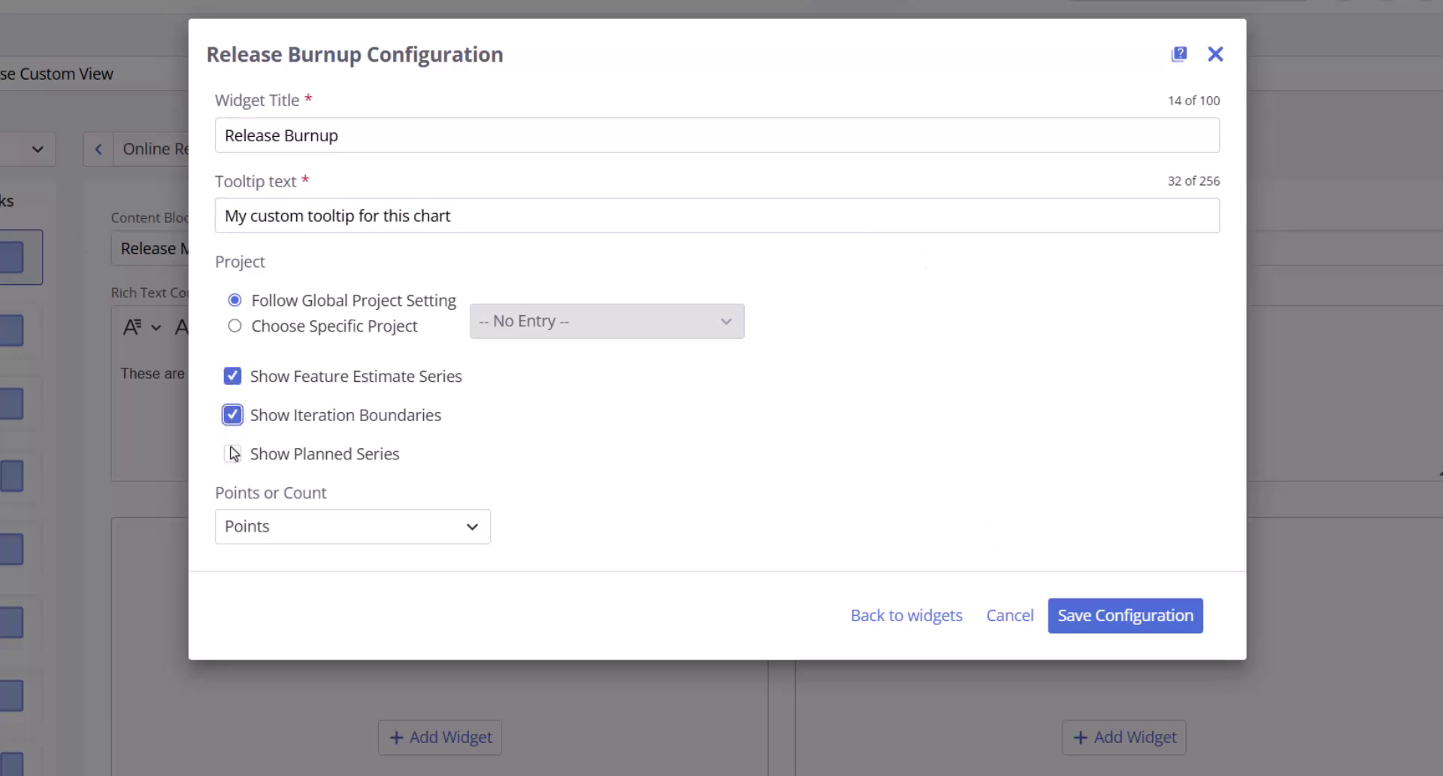
left_click(233, 456)
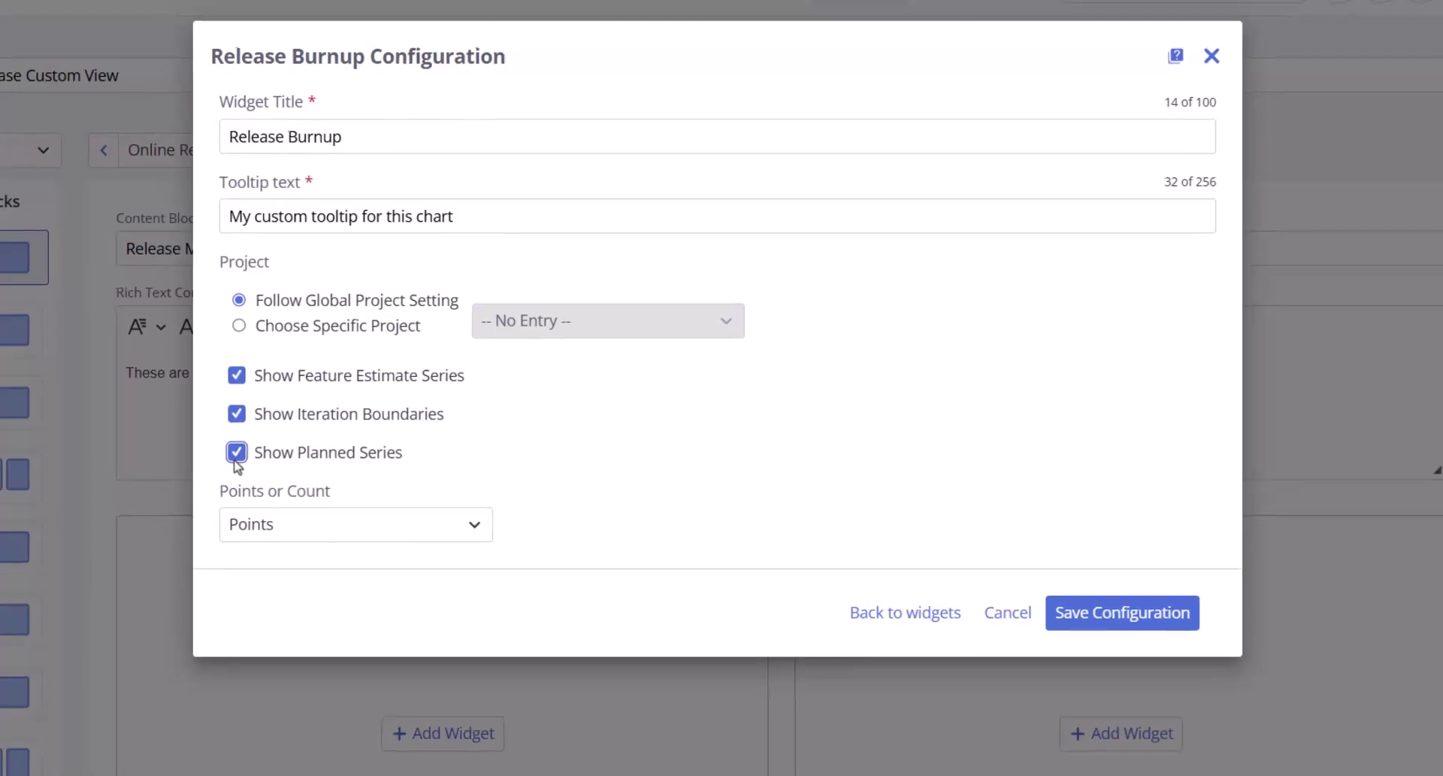
left_click(1038, 577)
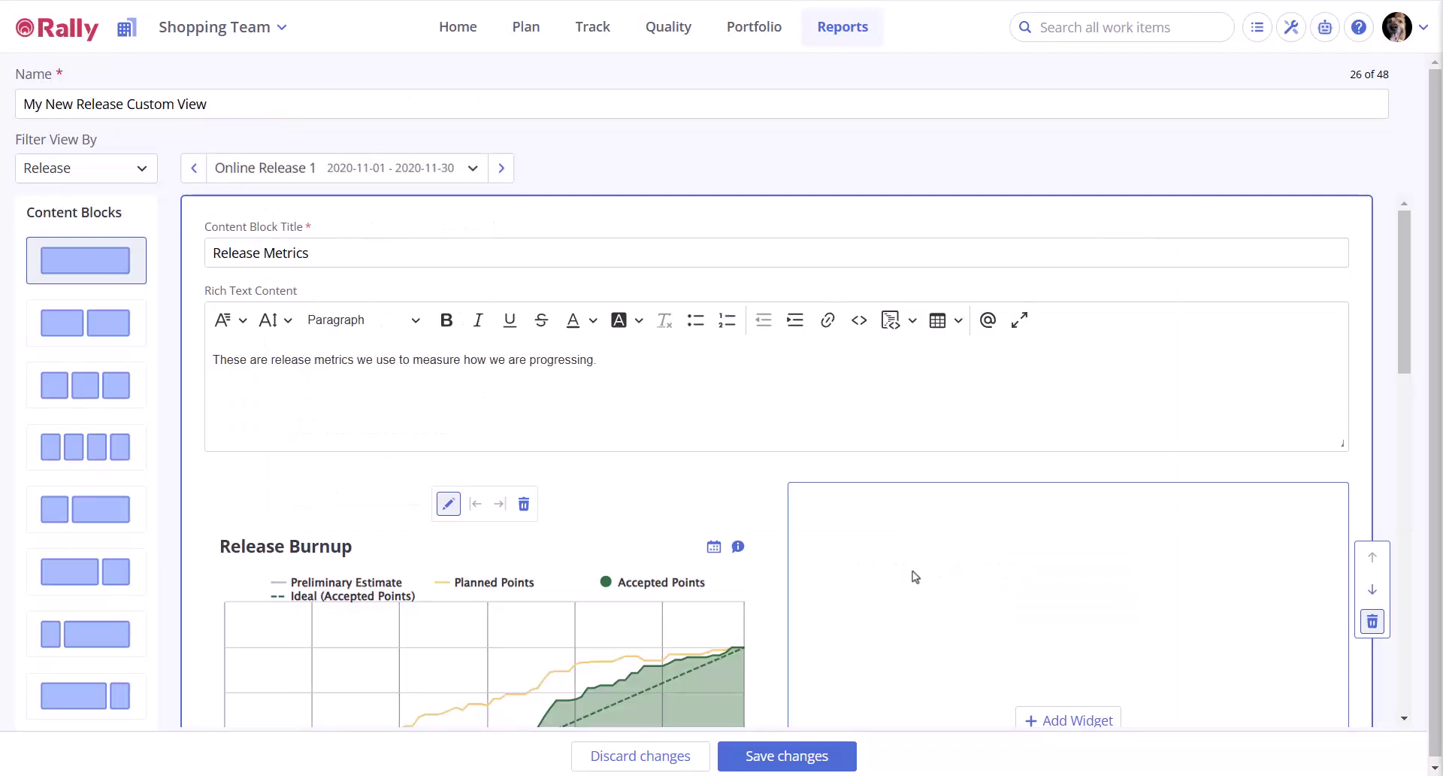
Review the Build Status block further down and save the custom view changes
left_click_drag(1407, 330, 1408, 388)
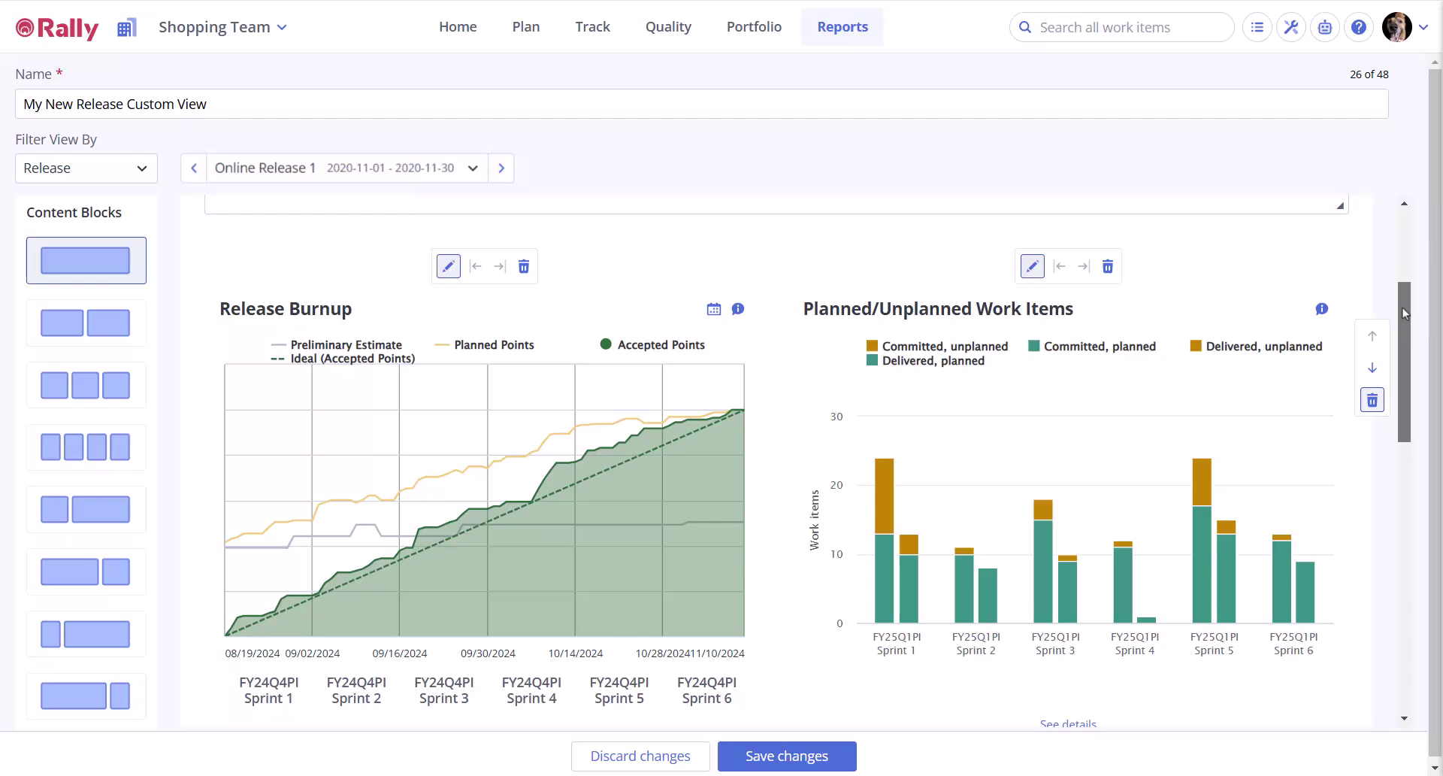
scroll(1405, 313, "down", 5)
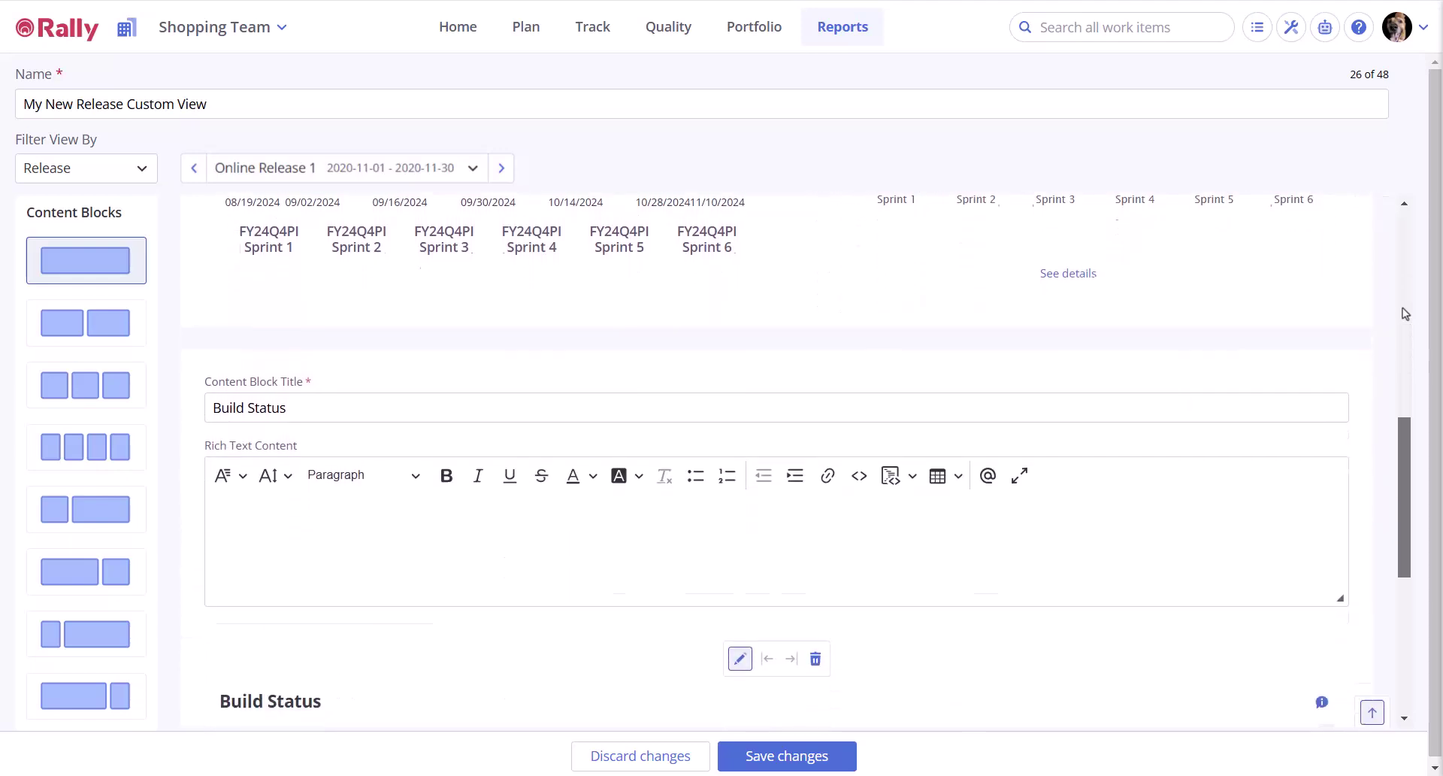
scroll(1405, 313, "down", 5)
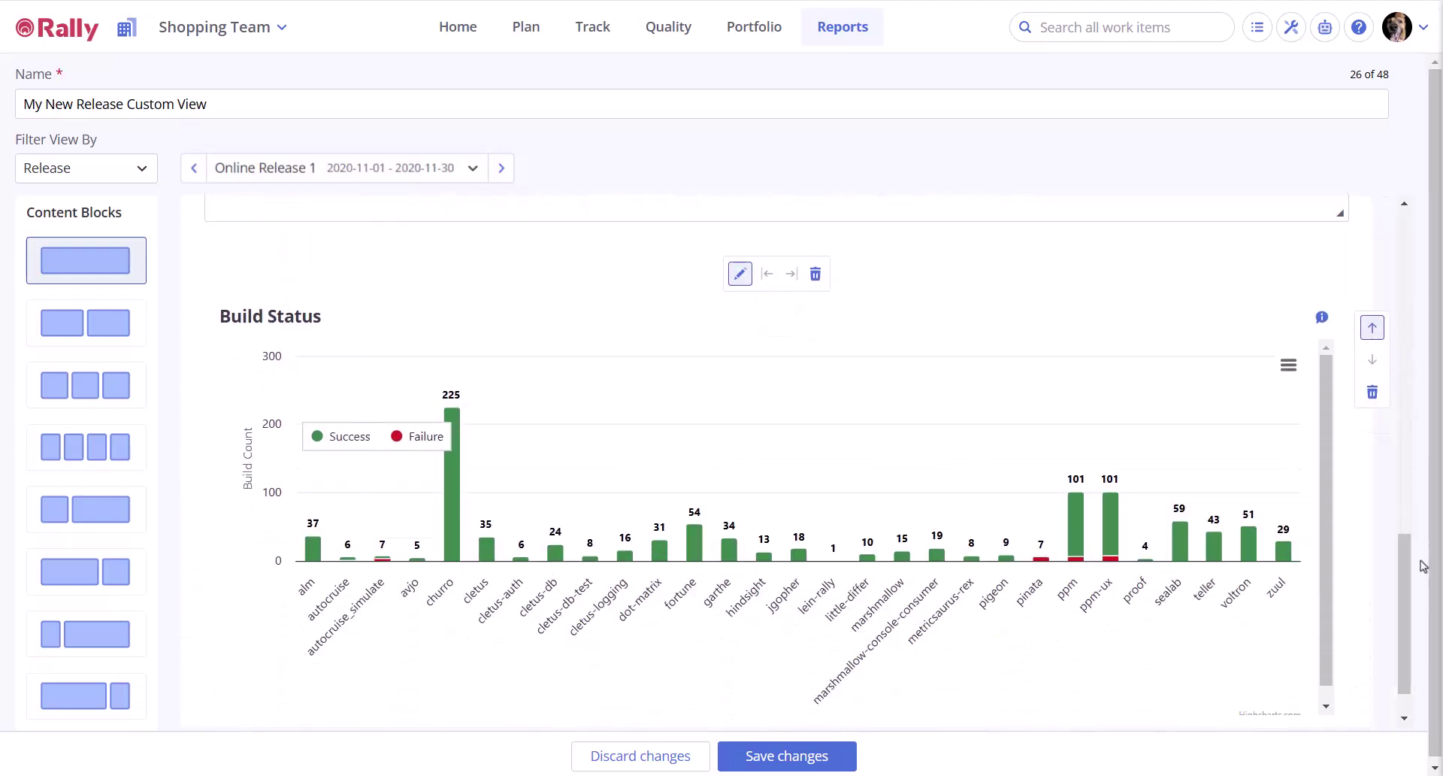
left_click(822, 759)
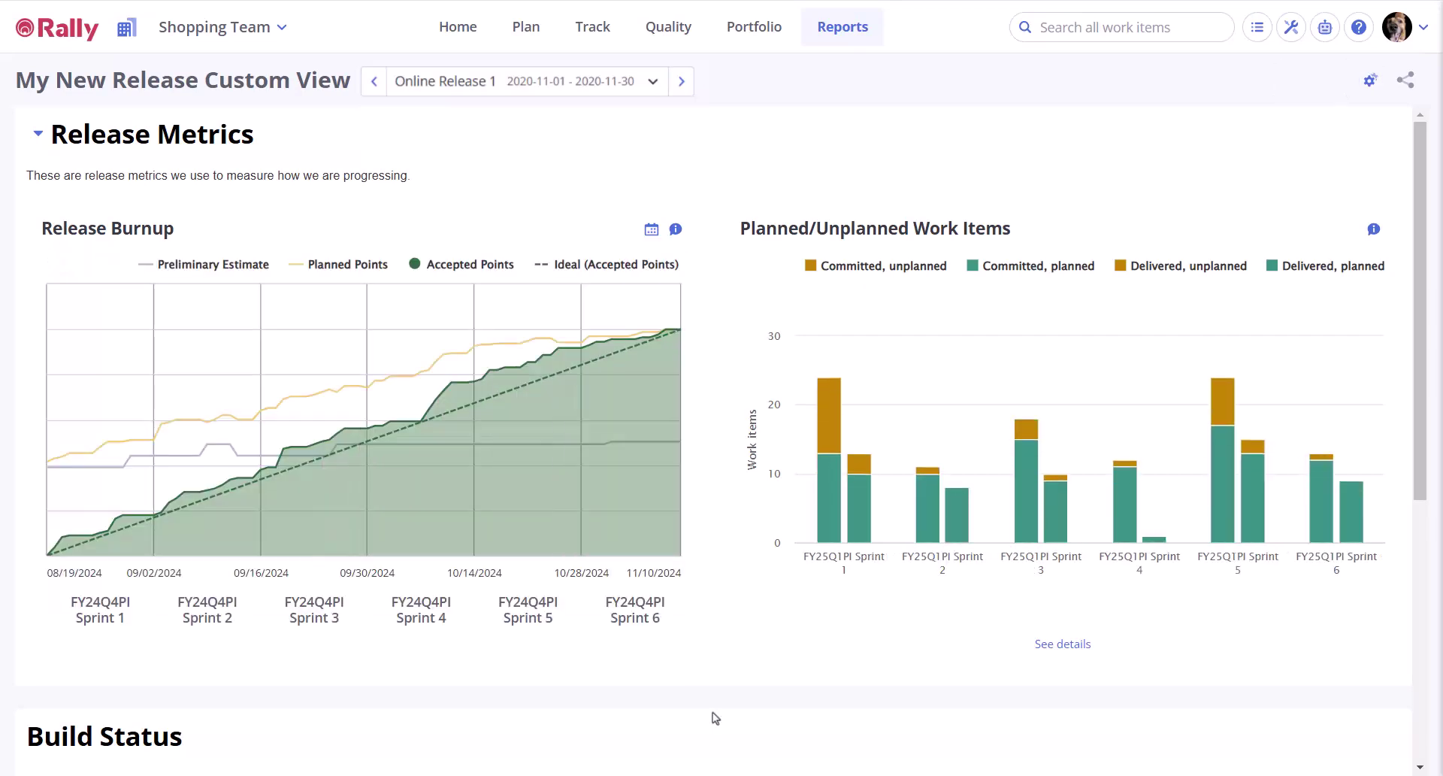
Collapse and re-expand Release Metrics, then put the custom view into edit mode
left_click(36, 134)
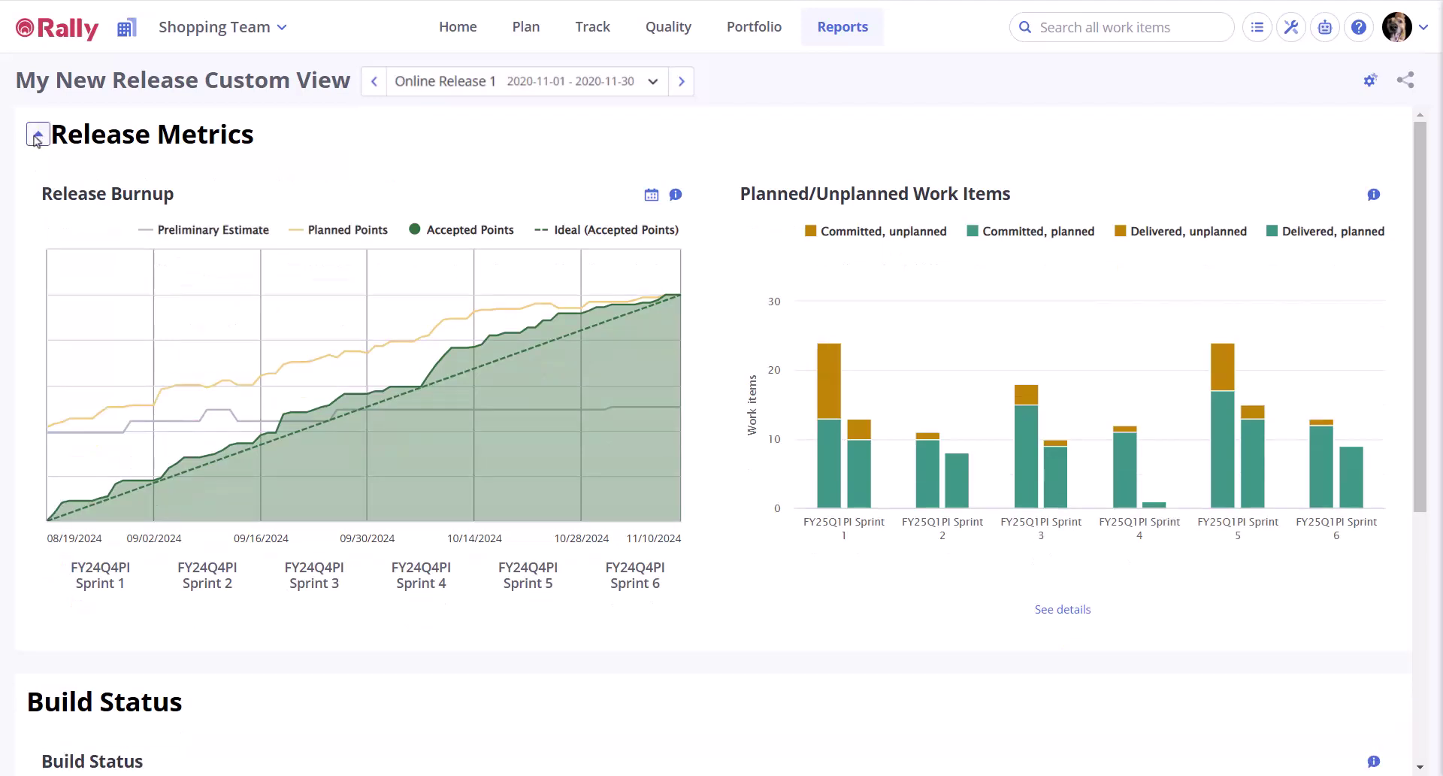
left_click(36, 135)
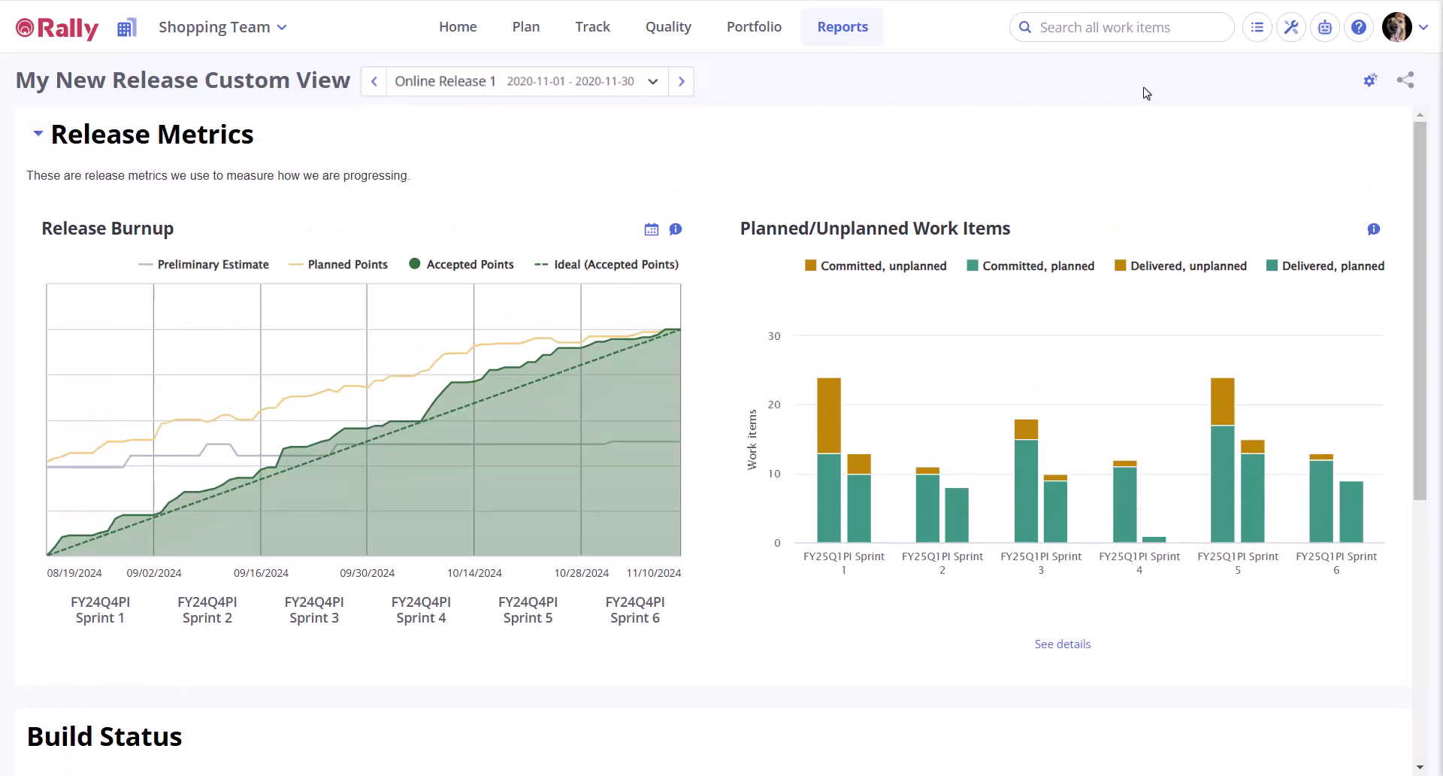
left_click(1367, 84)
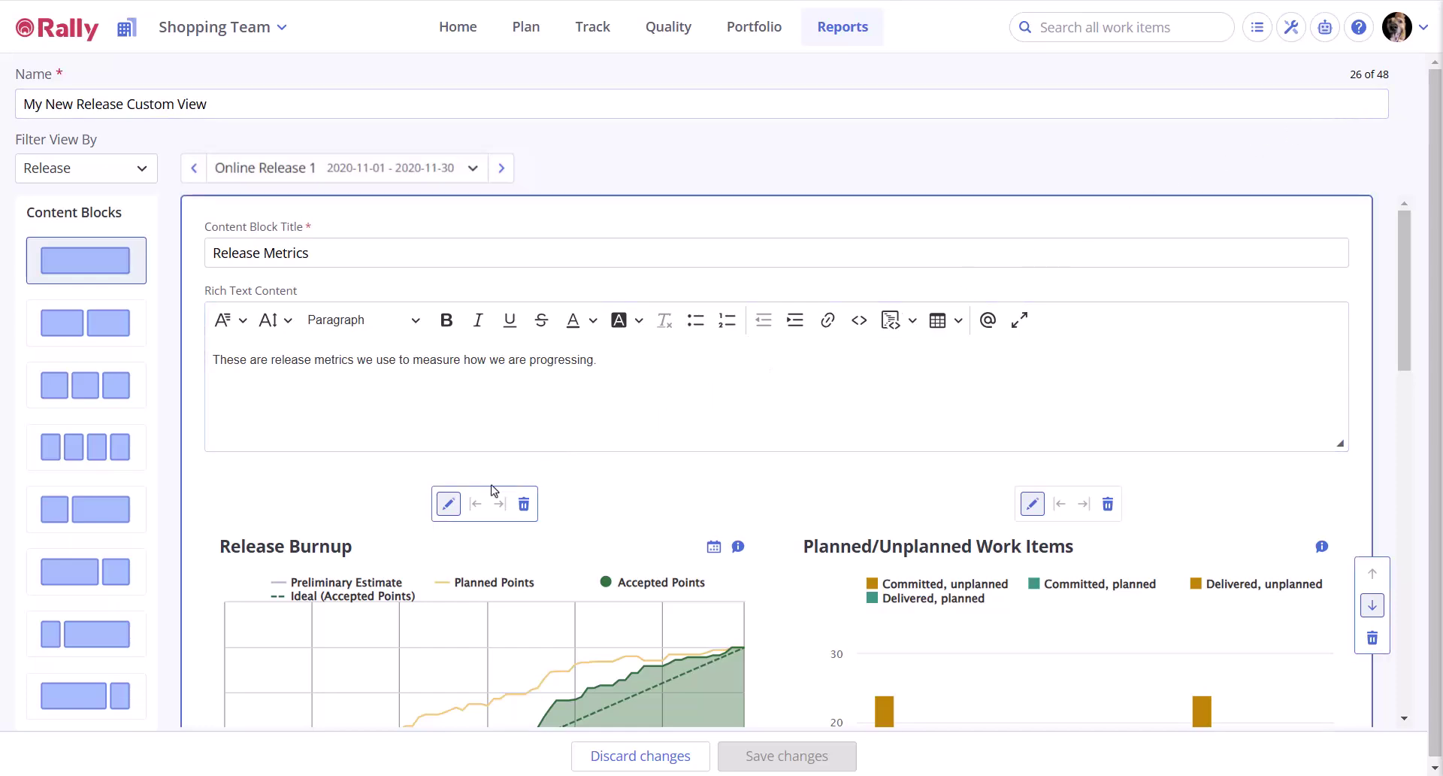
Check the Release Burnup settings unchanged and remove the Planned/Unplanned widget
left_click(449, 504)
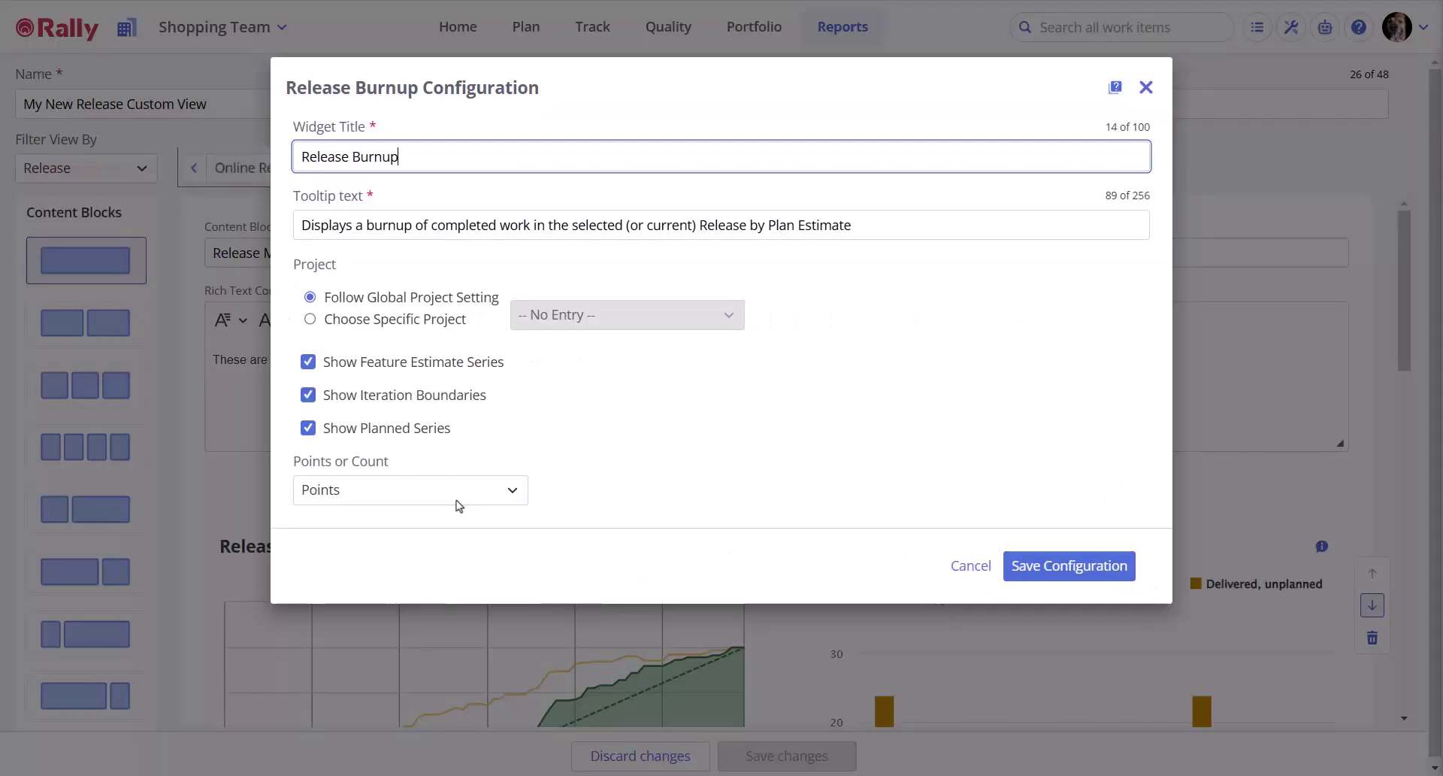
left_click(1146, 87)
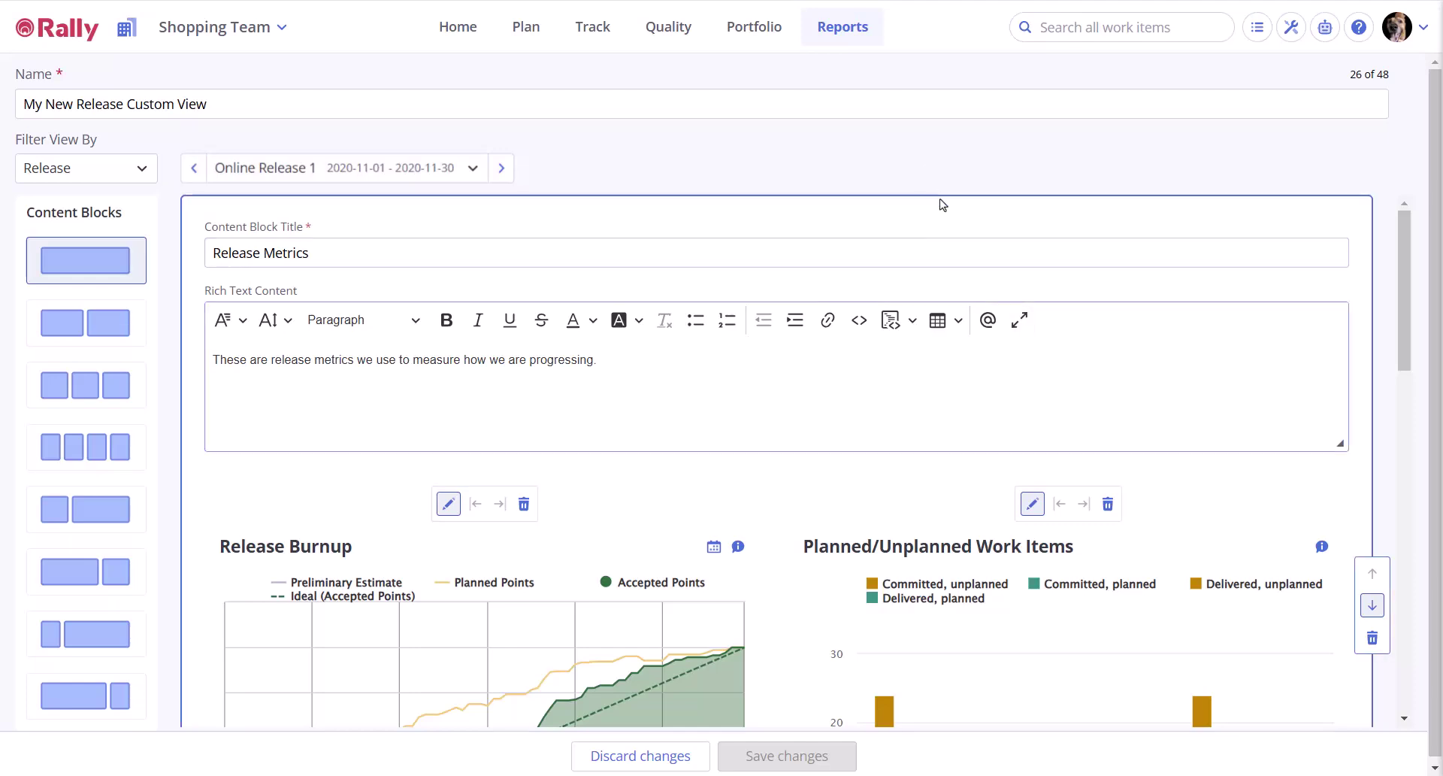
left_click(1109, 504)
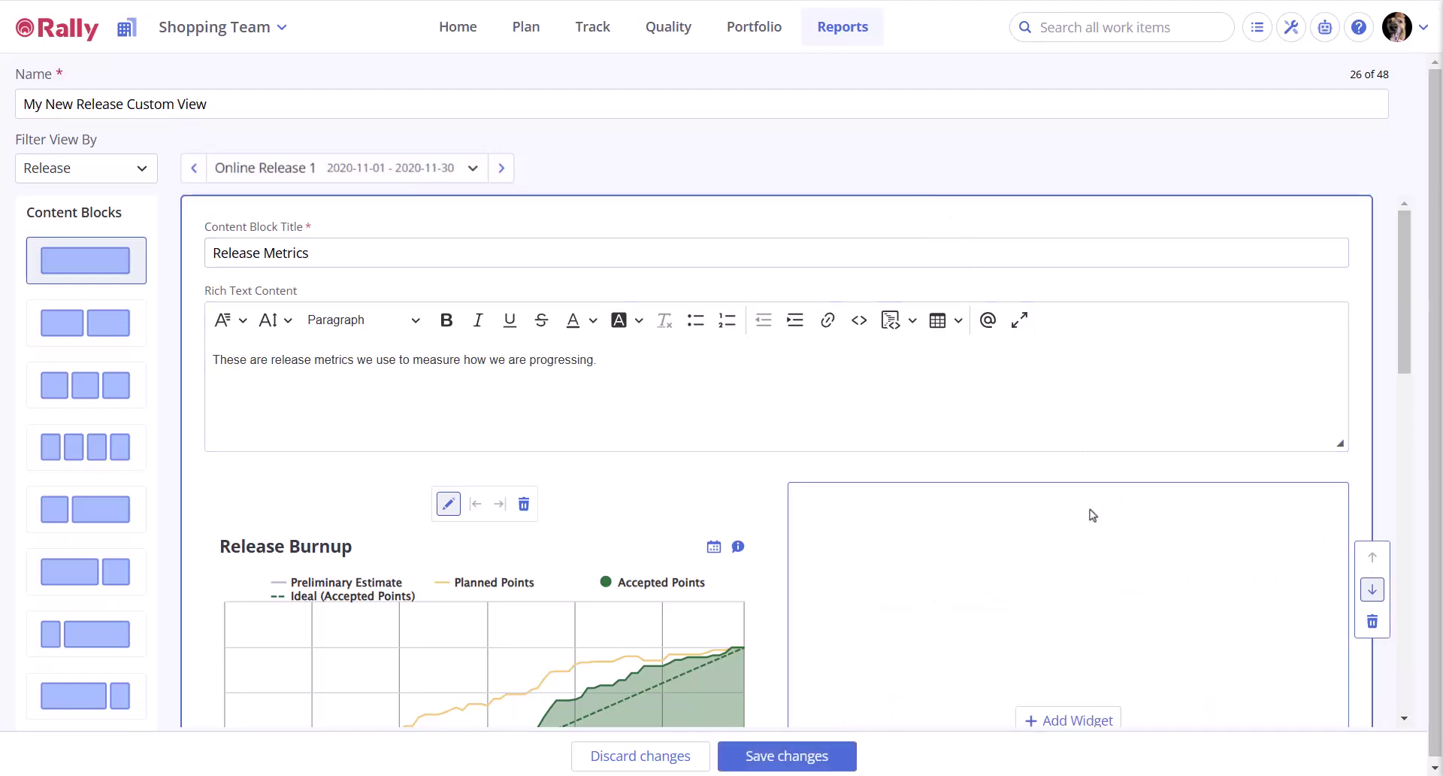
Move the Release Metrics block down one position
left_click_drag(1407, 283, 1416, 342)
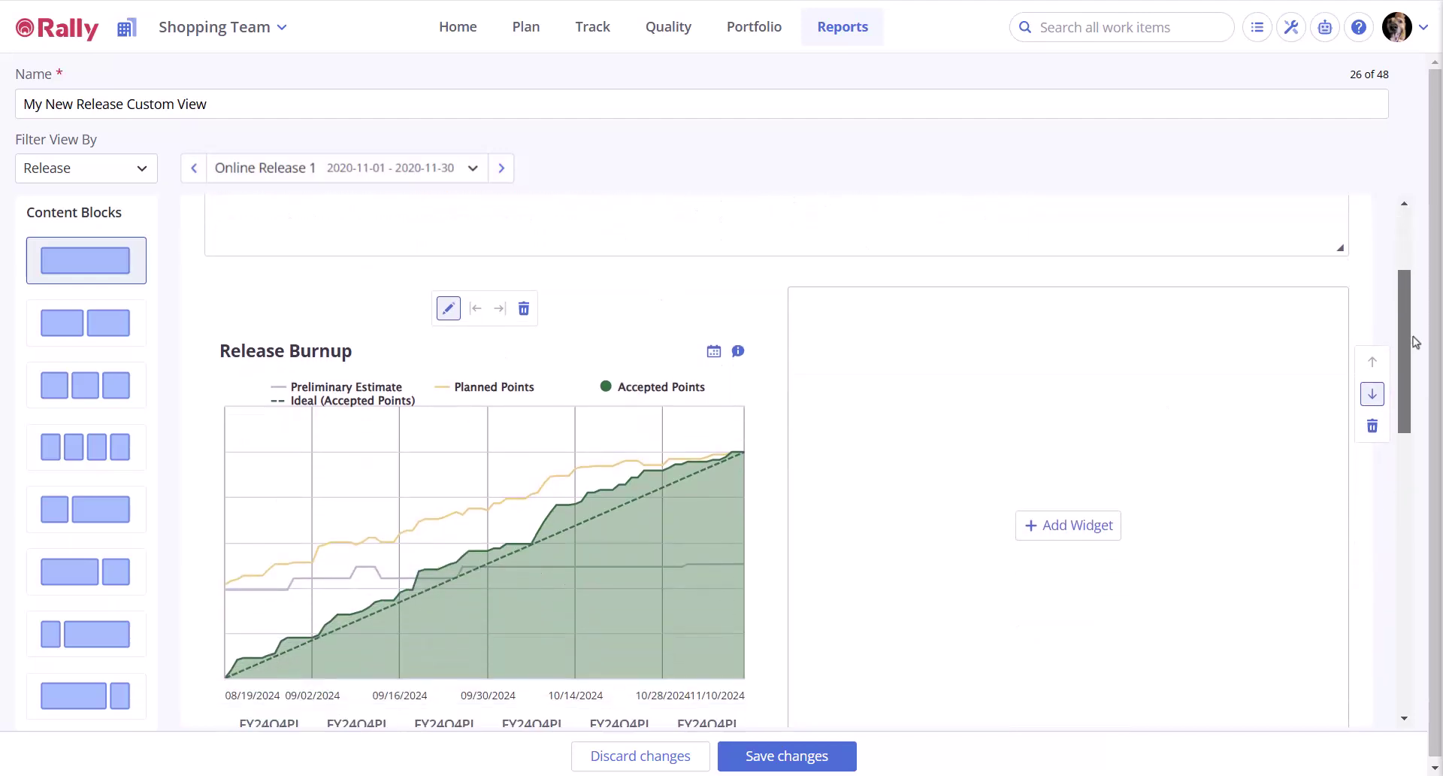
left_click(1372, 393)
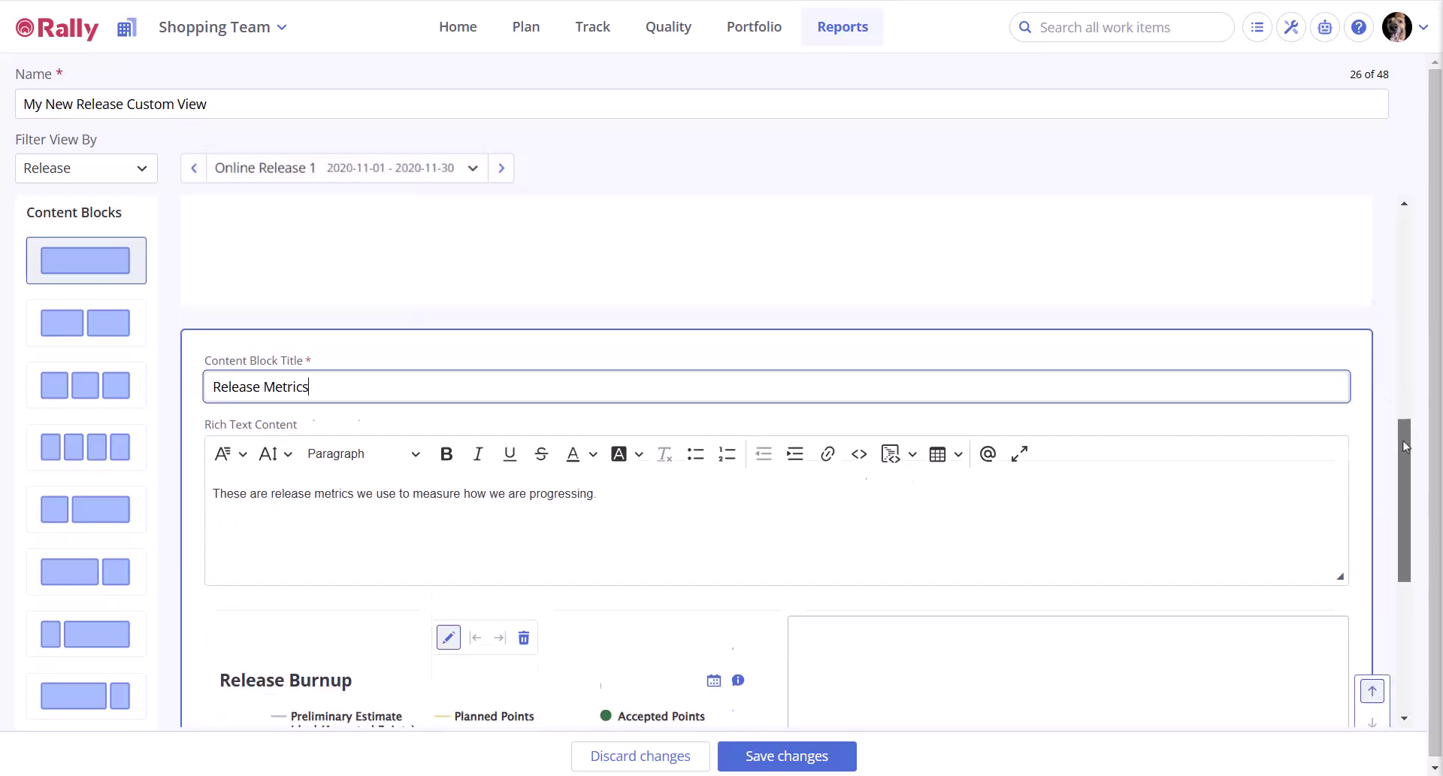
mouse_move(1404, 417)
left_mouse_down()
mouse_move(1404, 530)
mouse_move(1395, 224)
left_mouse_up()
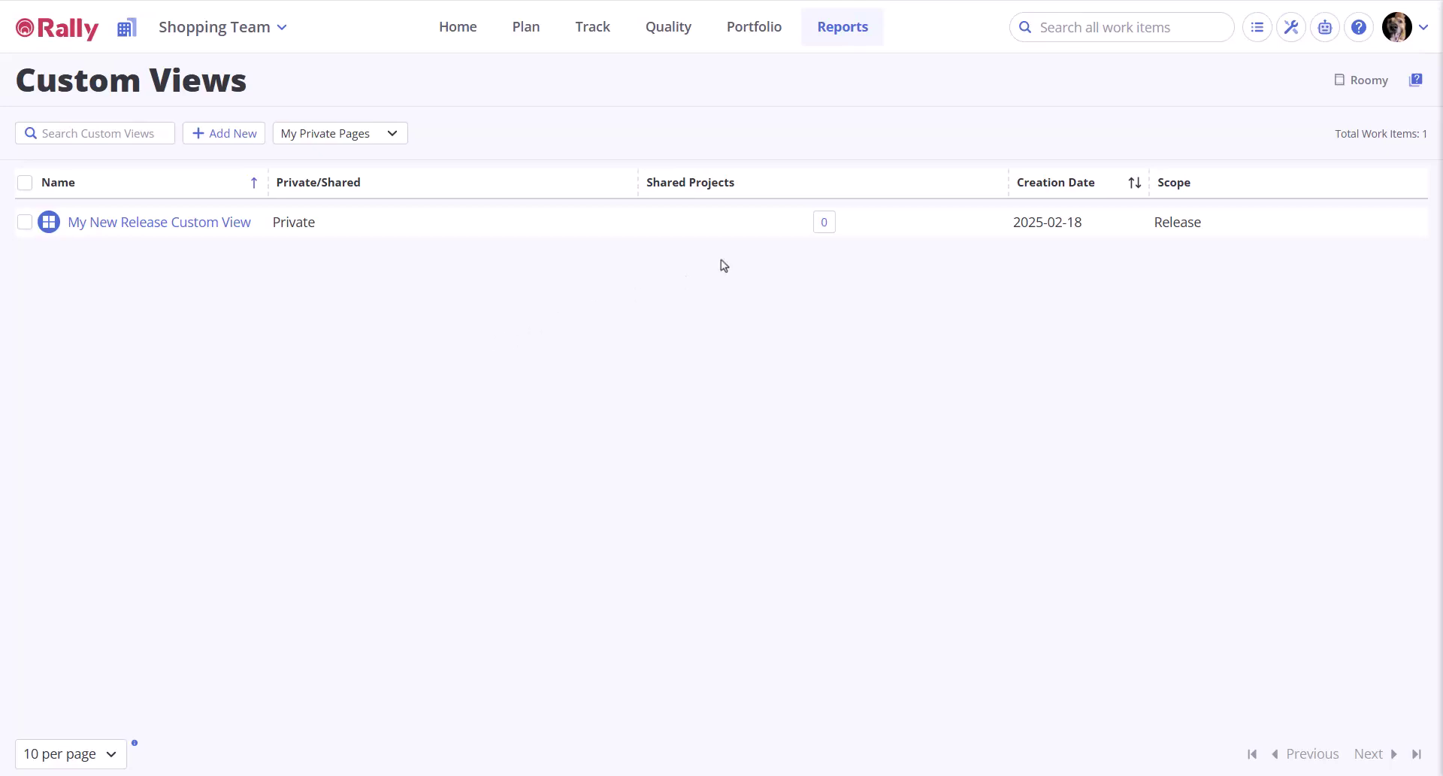
Confirm the view has 0 shared projects, then open My New Release Custom View
left_click(825, 222)
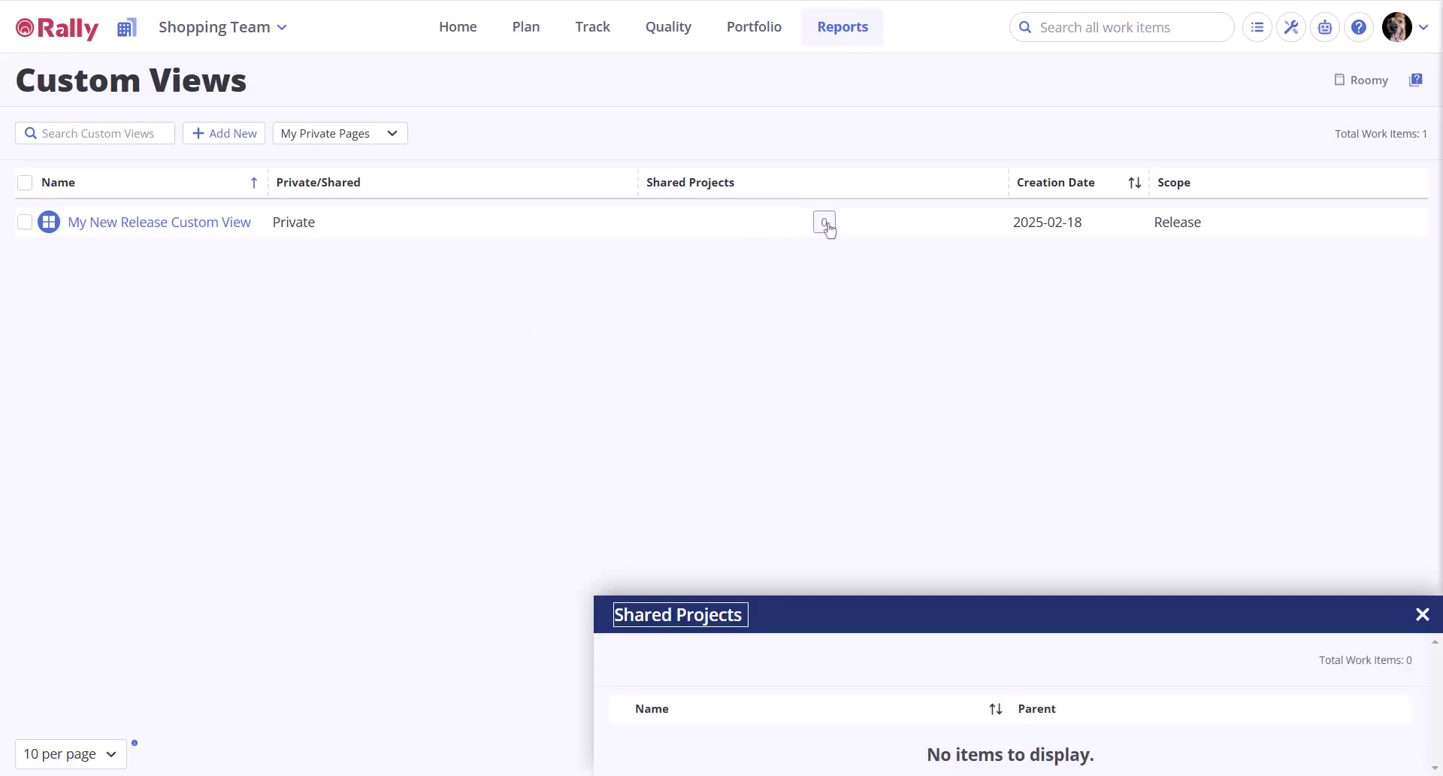
left_click(221, 225)
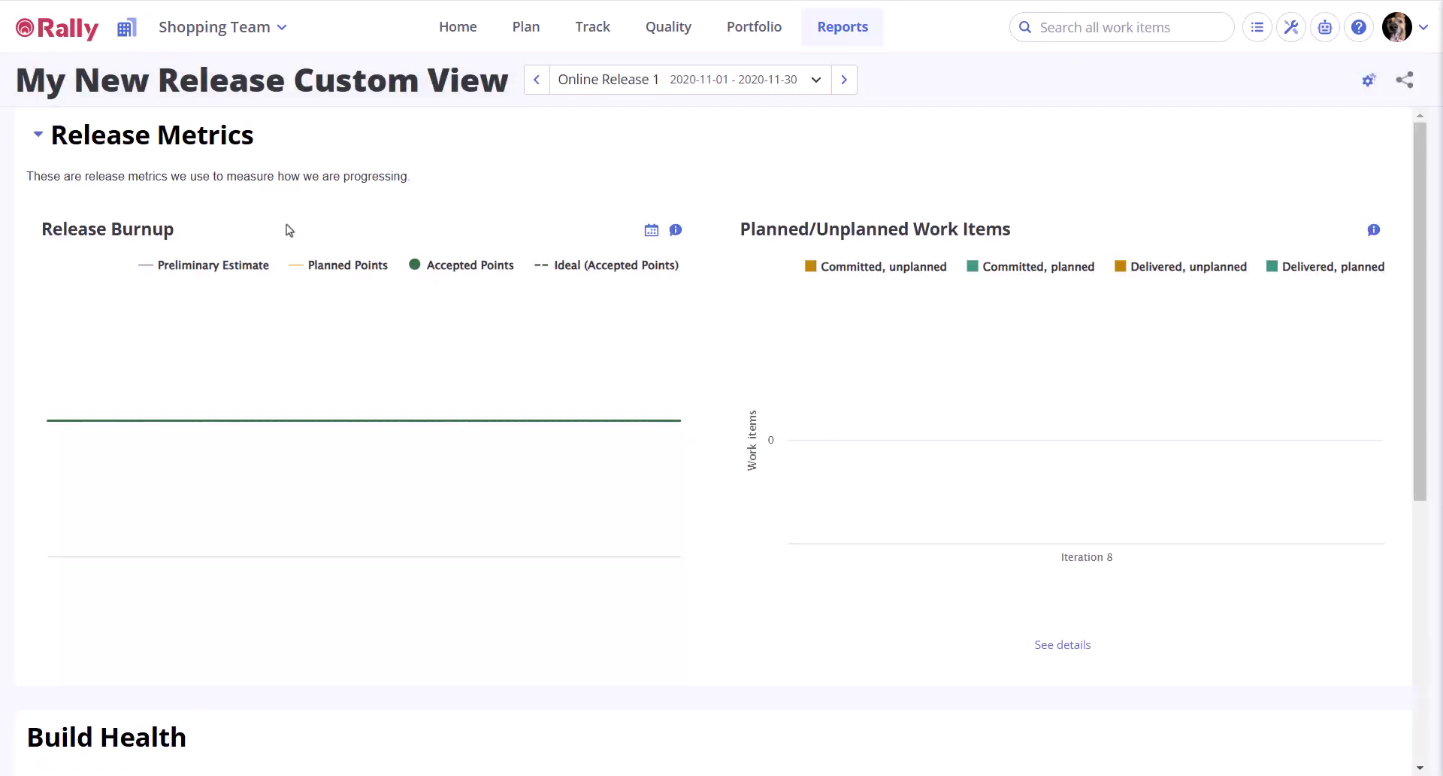
Share the view with the Online Help Team project under Online Store > Consumer Site and save
left_click(1403, 82)
left_click(564, 169)
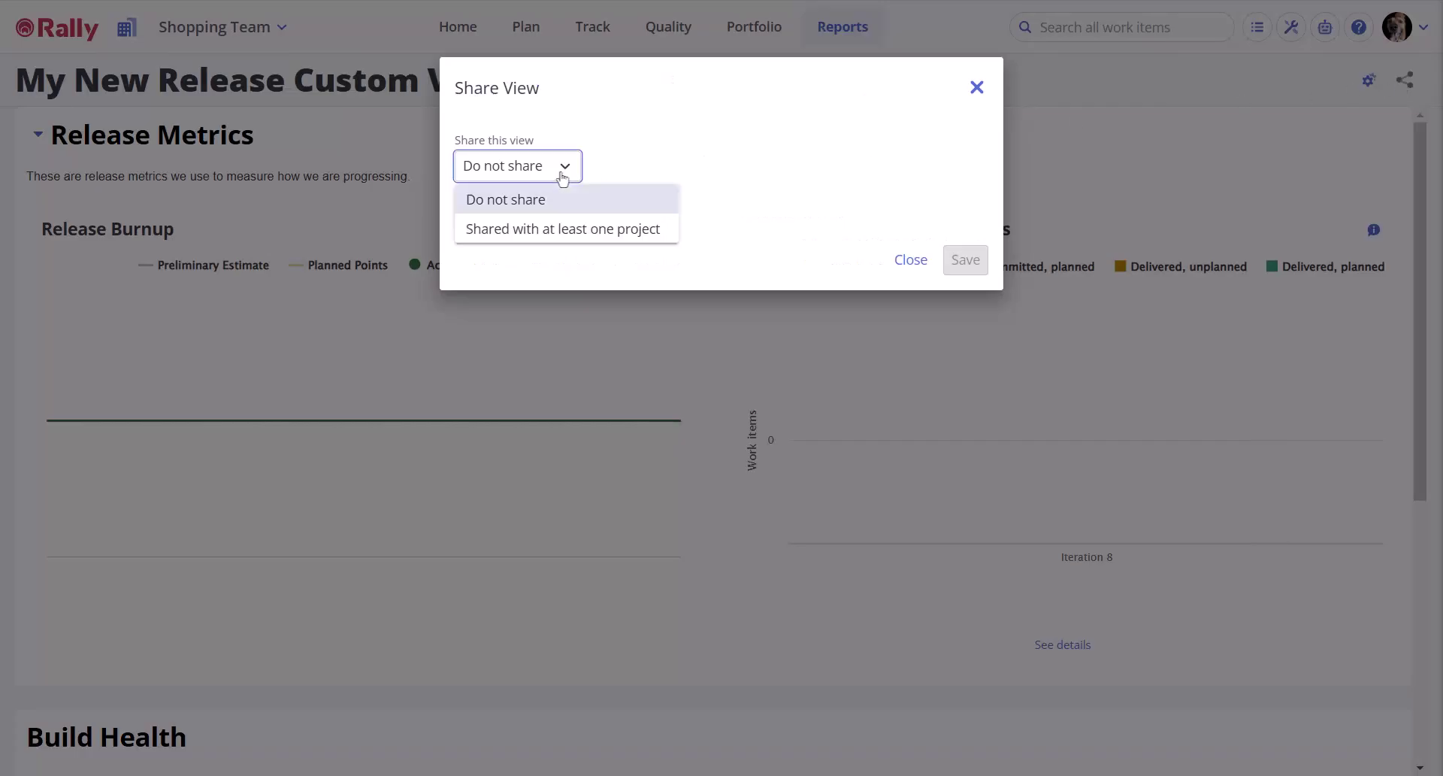
left_click(562, 227)
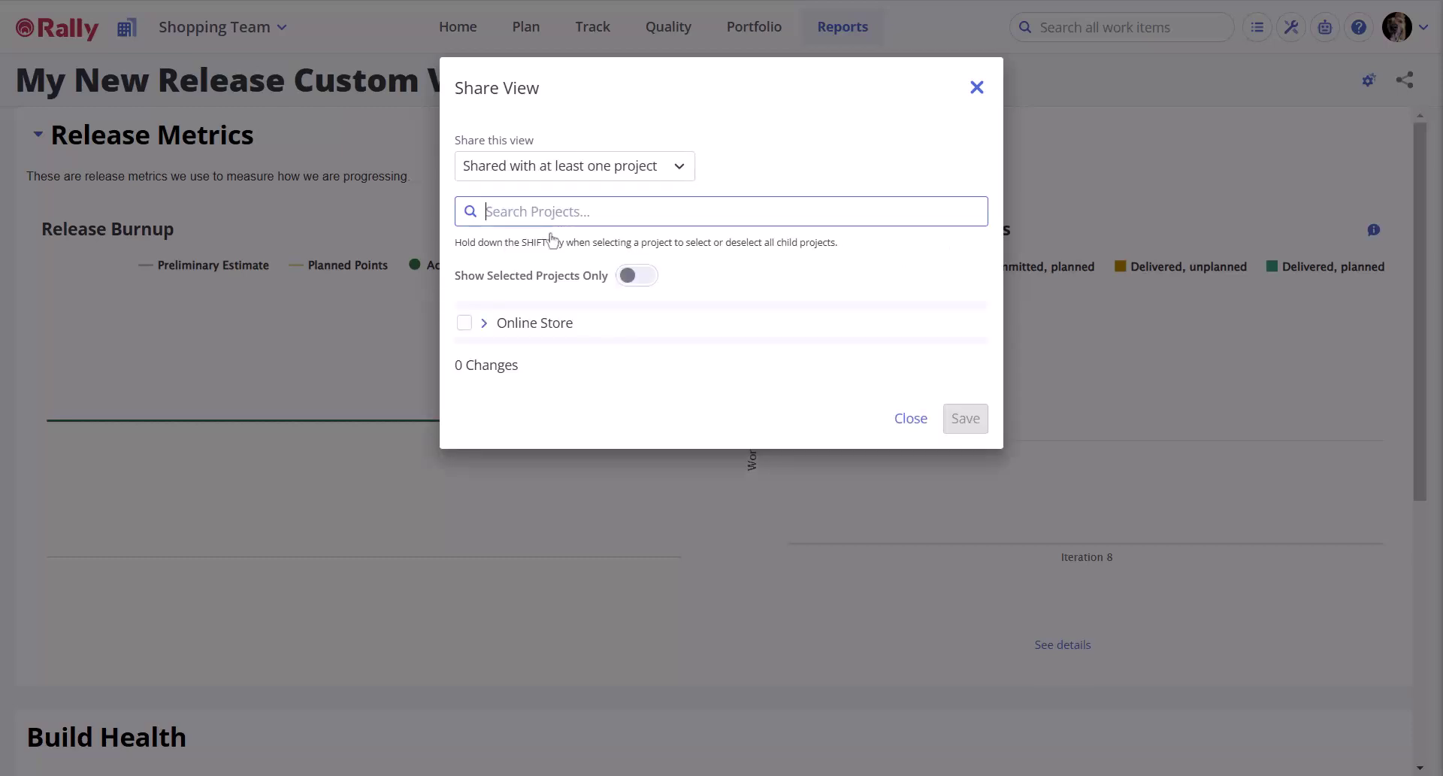
left_click(484, 323)
left_click(500, 351)
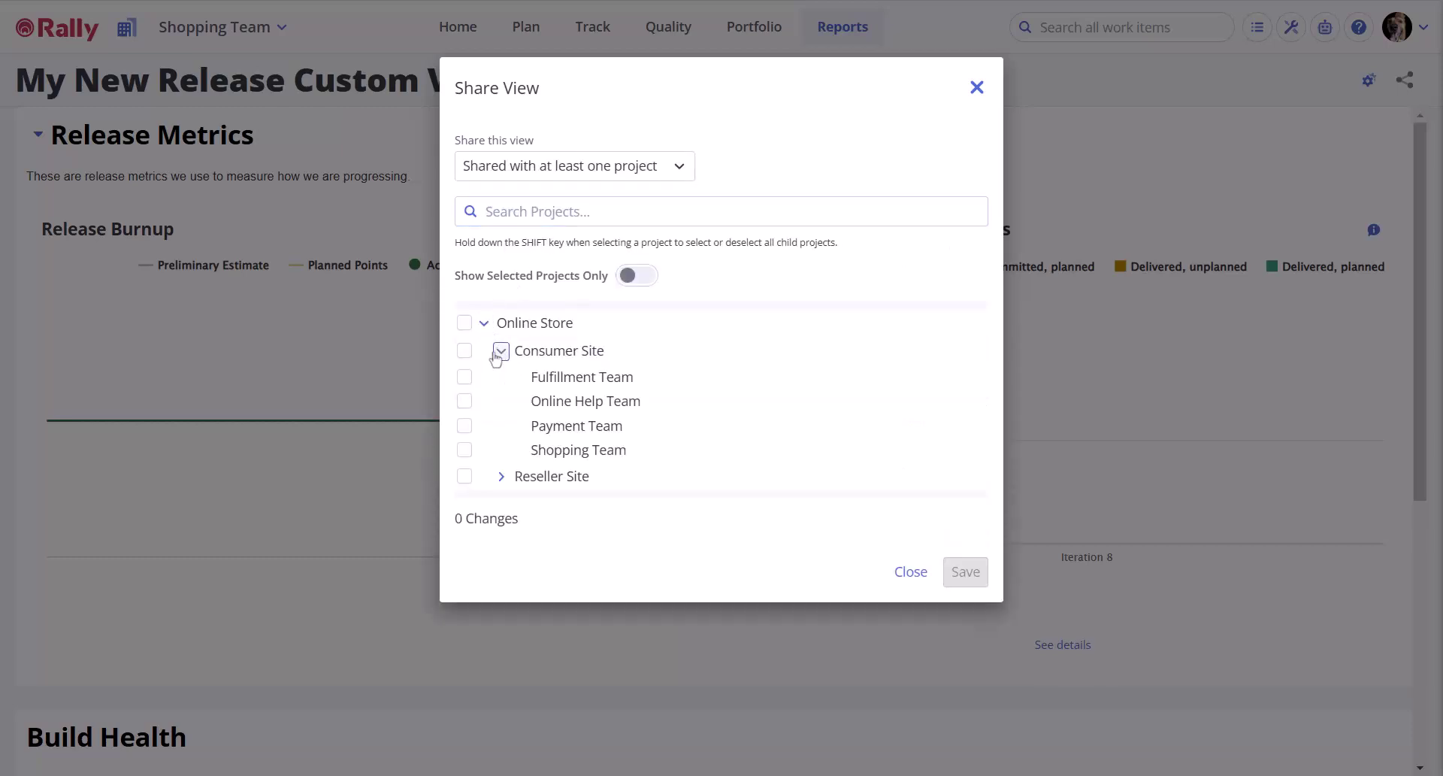
left_click(465, 401)
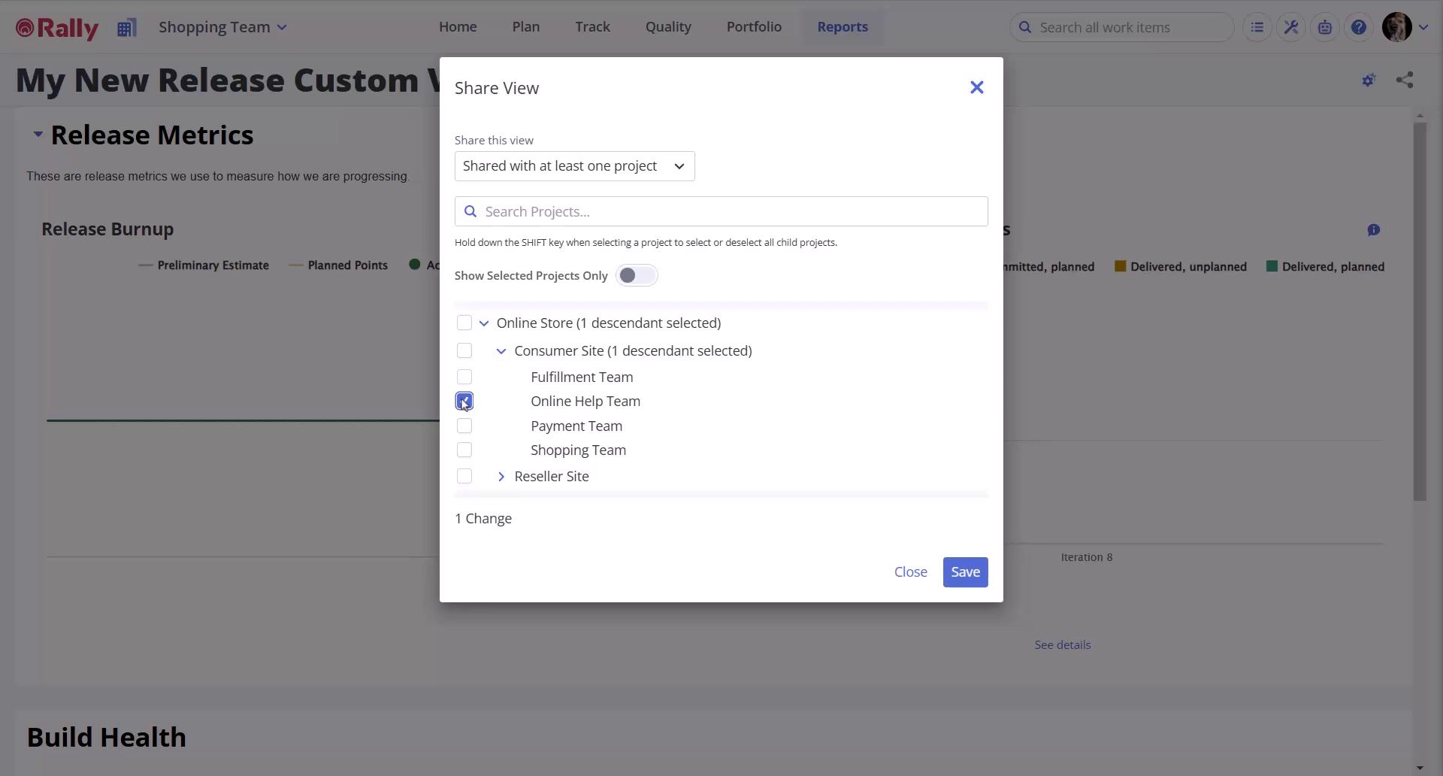
left_click(962, 582)
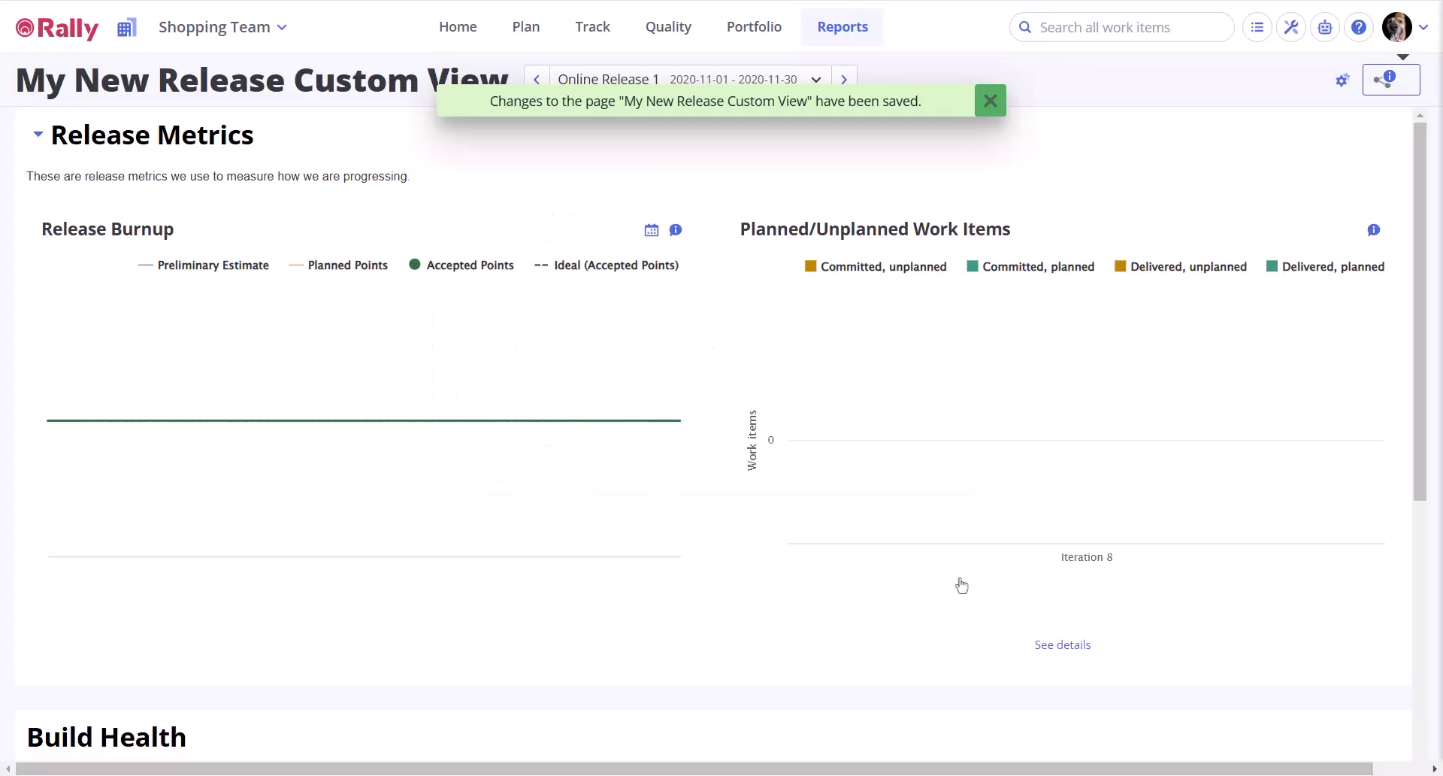